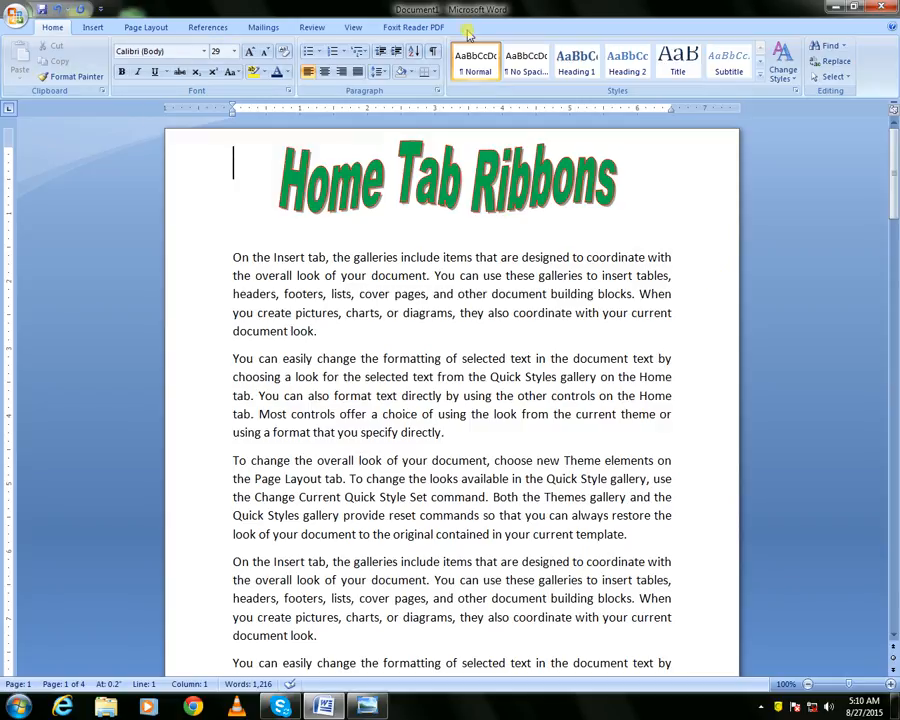
Browse the ribbon tabs and open the font list to examine the available commands
click(92, 27)
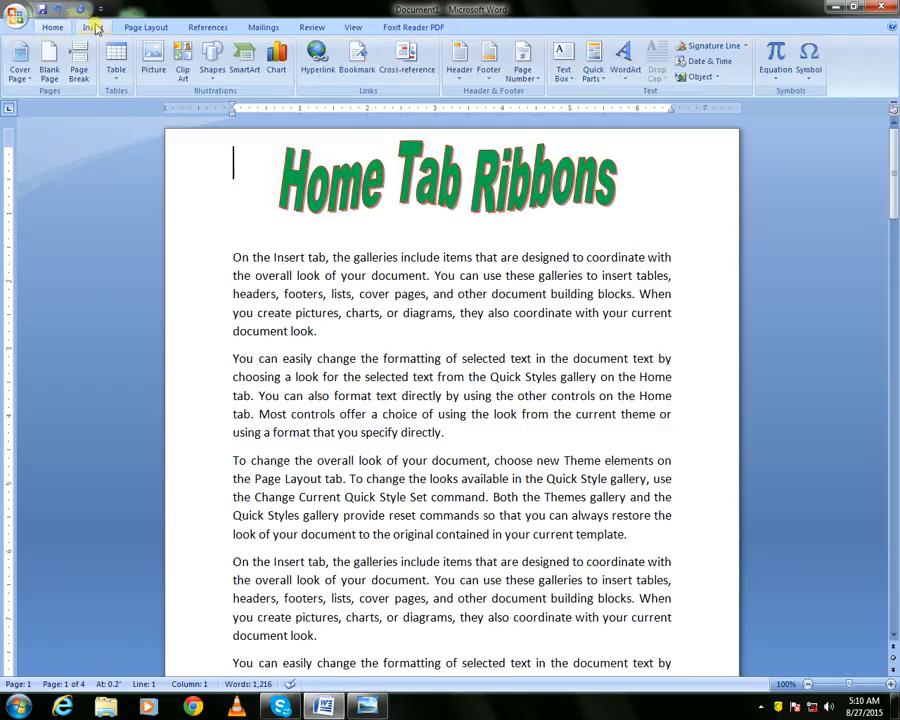
click(146, 27)
click(208, 27)
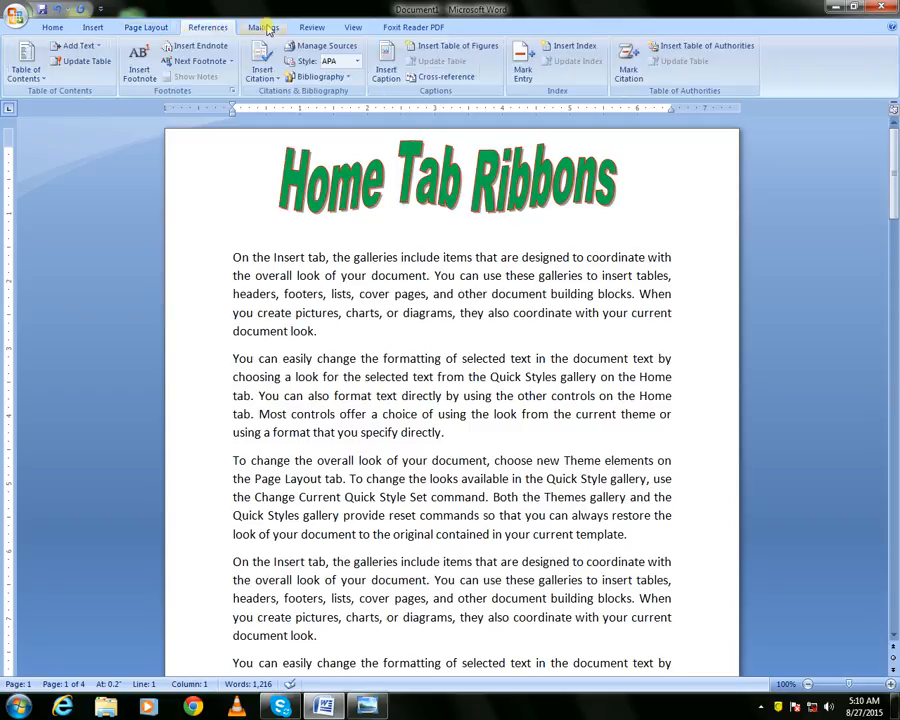
click(146, 27)
click(92, 27)
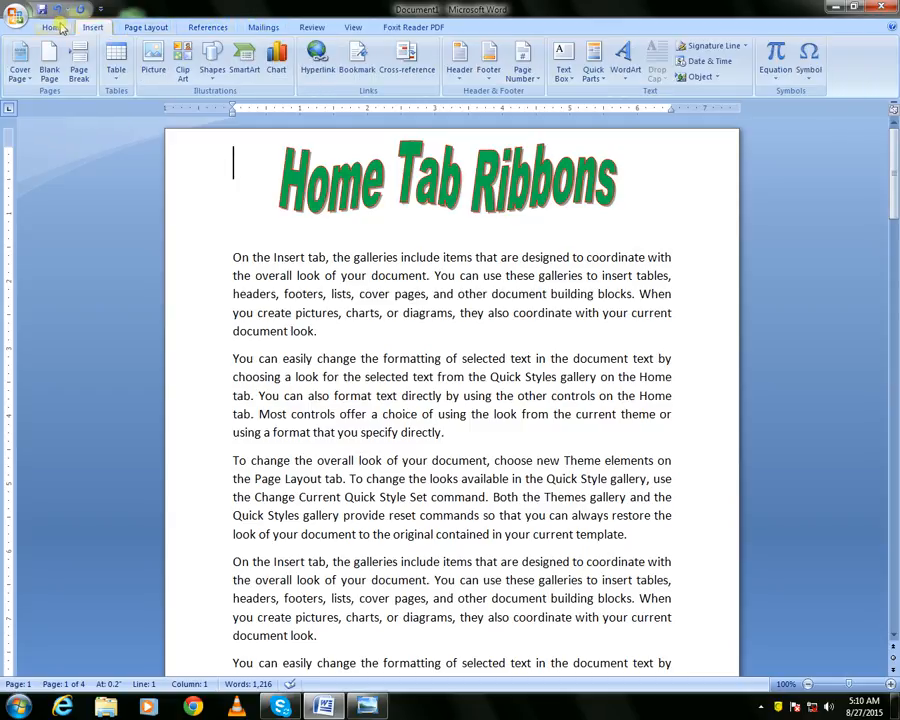
click(54, 27)
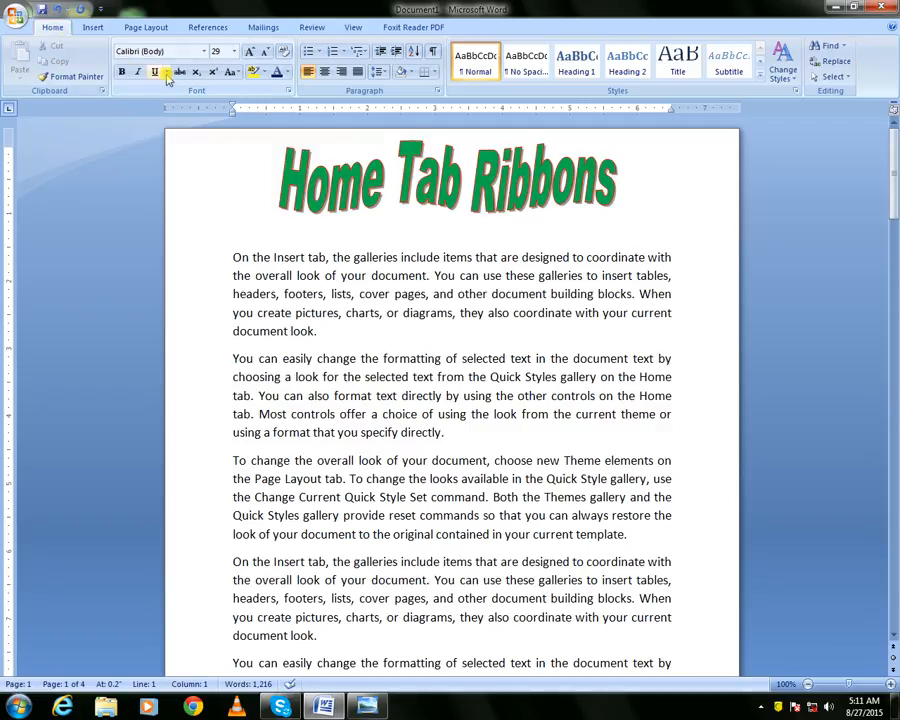
click(90, 27)
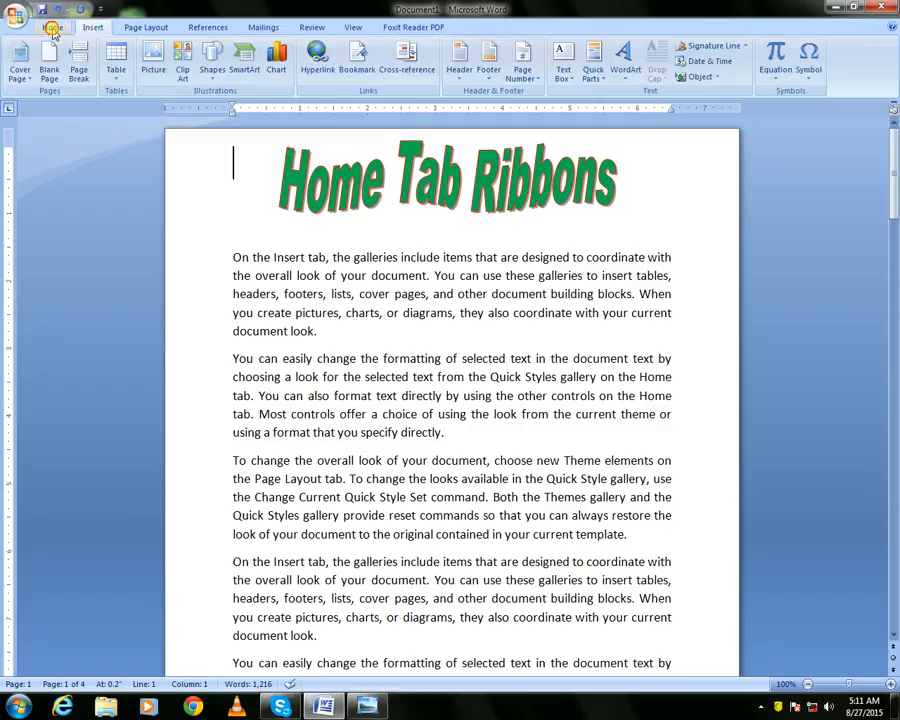
click(50, 27)
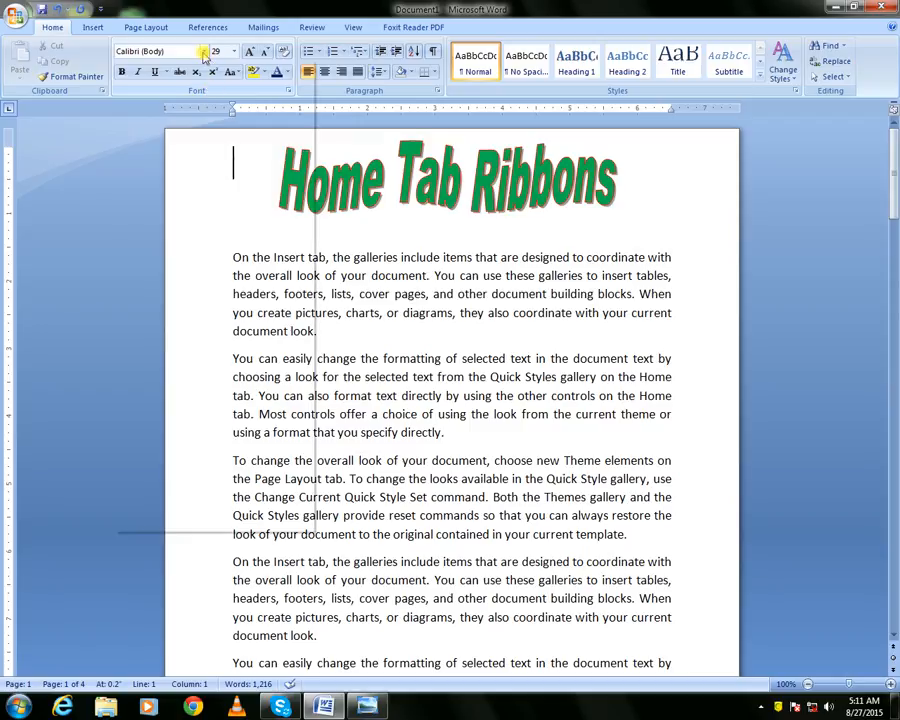
click(204, 51)
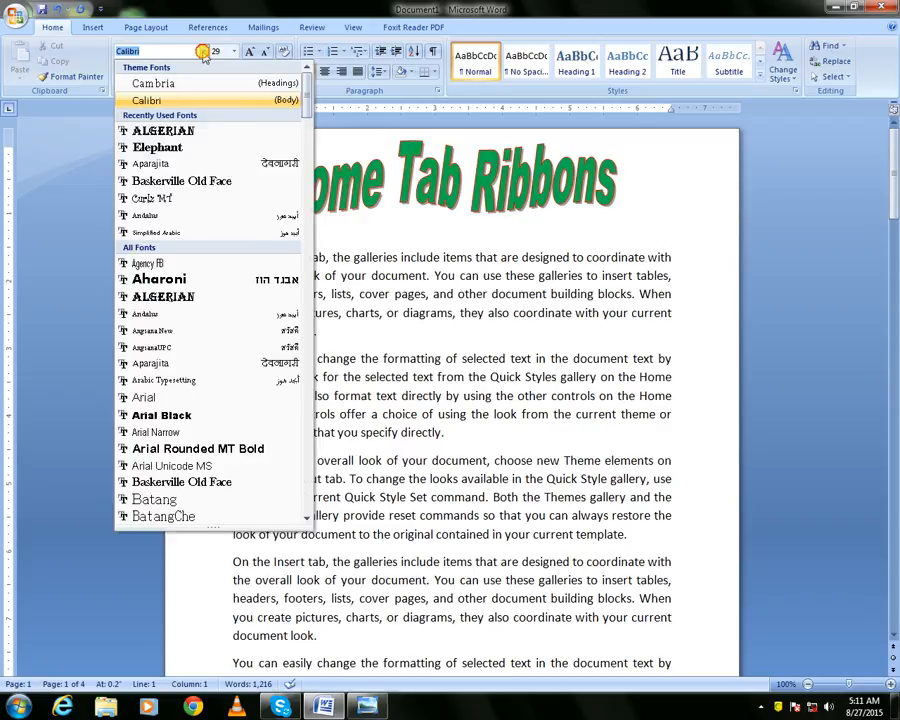
click(204, 51)
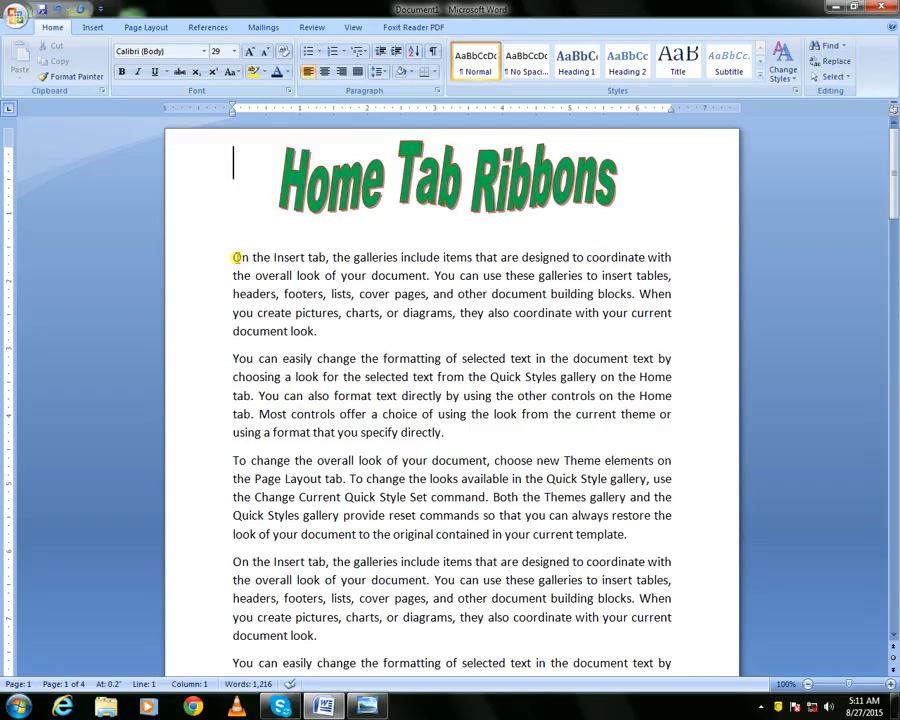
Apply the Algerian font to the first body paragraph
ctrl+scroll(267, 298, up, 4)
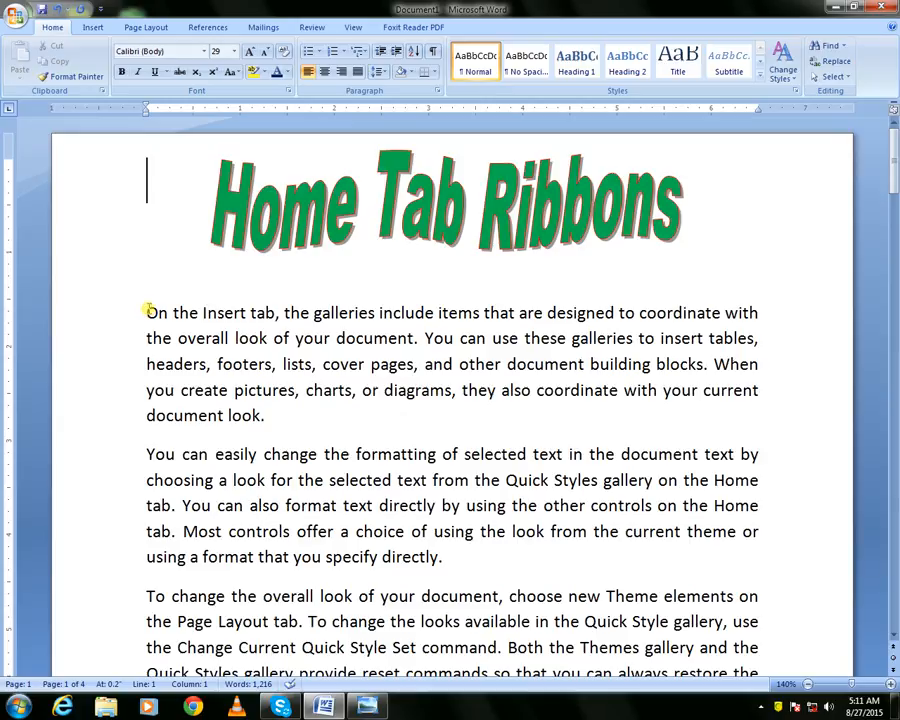
drag(147, 311, 273, 408)
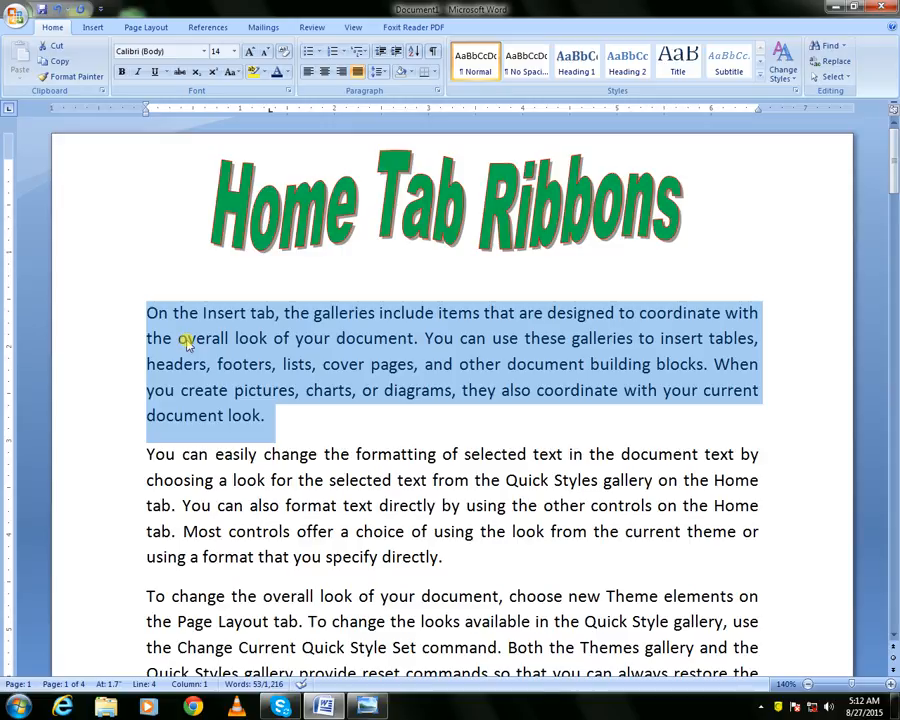
click(205, 52)
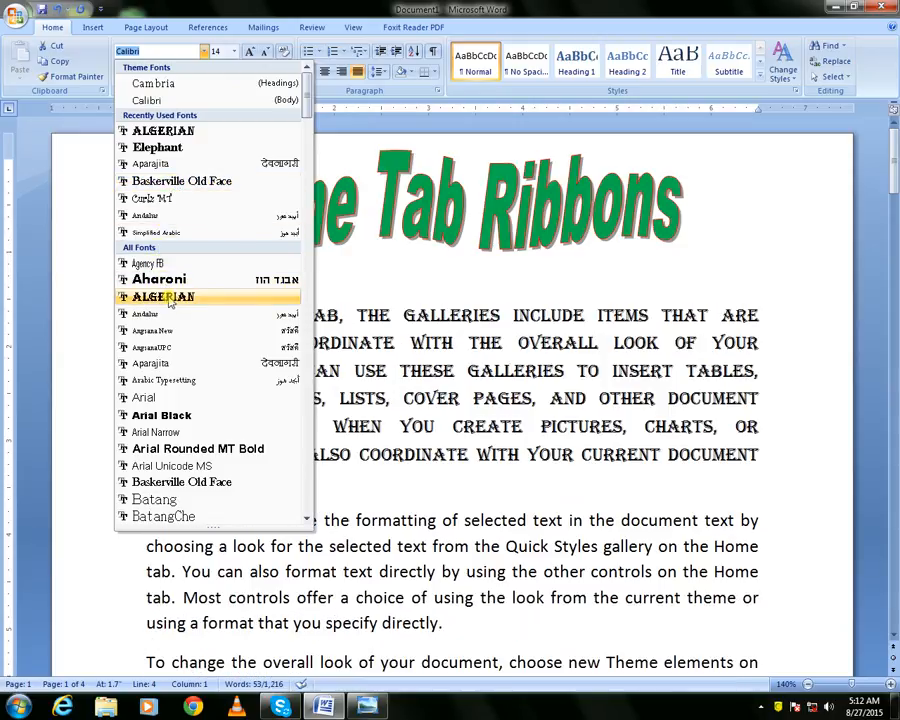
click(170, 300)
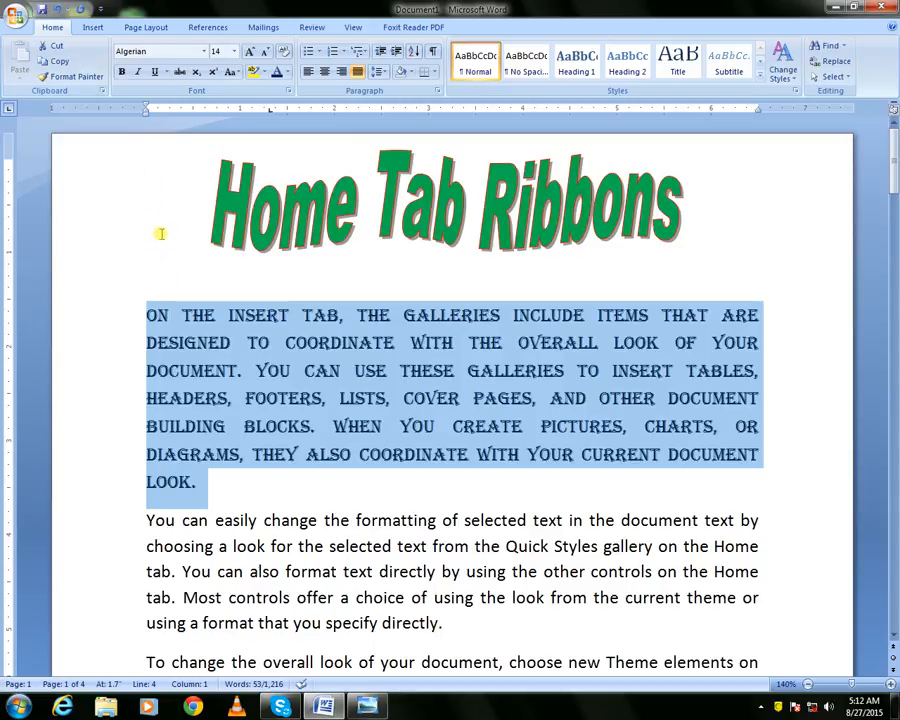
Switch the first paragraph's font back to Calibri
click(204, 51)
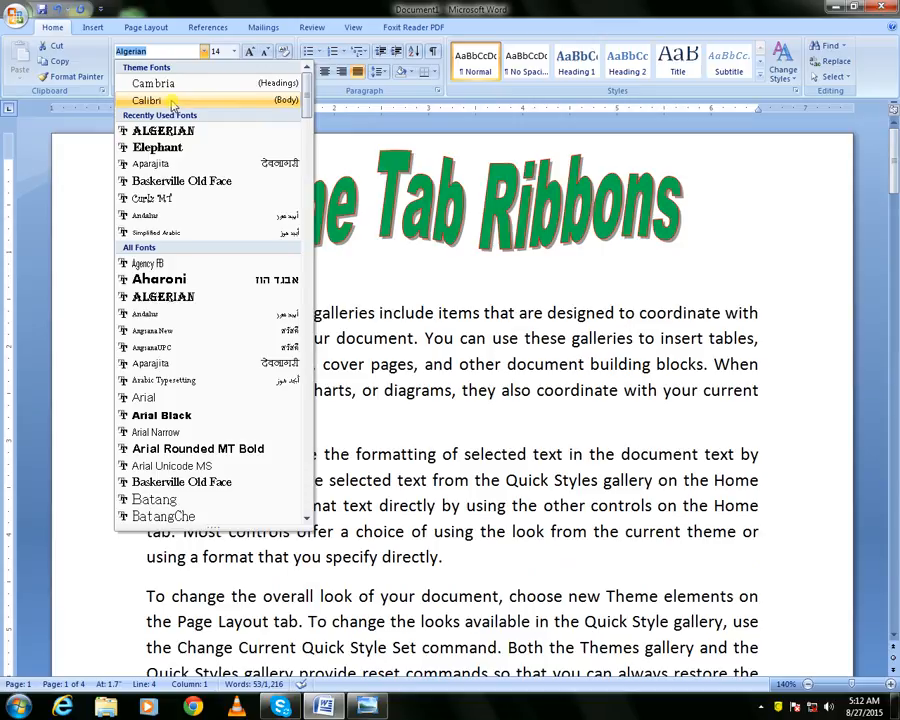
click(176, 100)
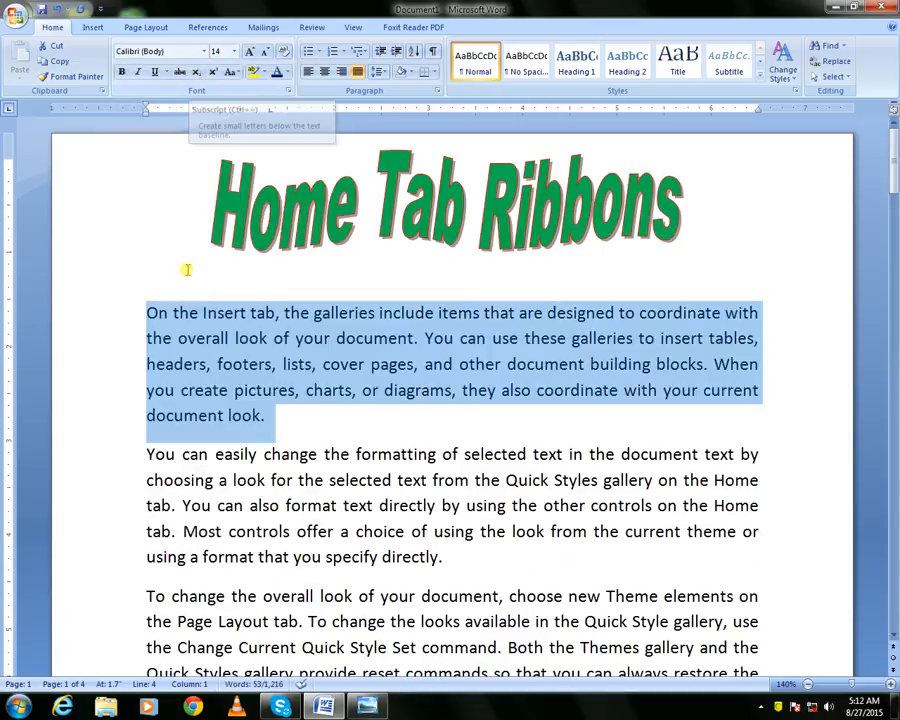
Apply the Elephant font to the first paragraph from the mini toolbar, dismissing the system message
right_click(246, 328)
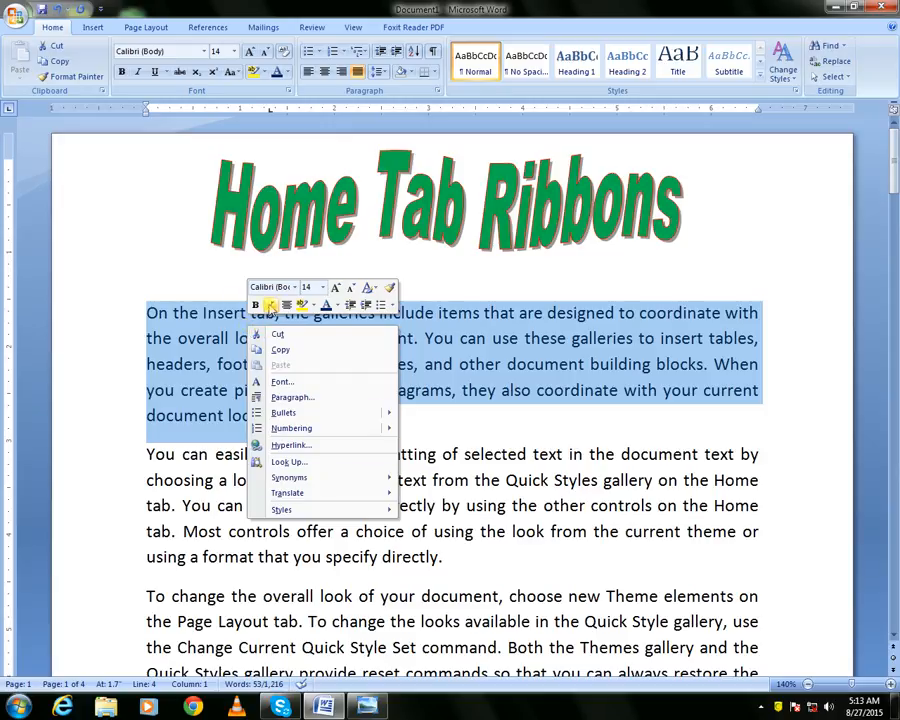
click(295, 287)
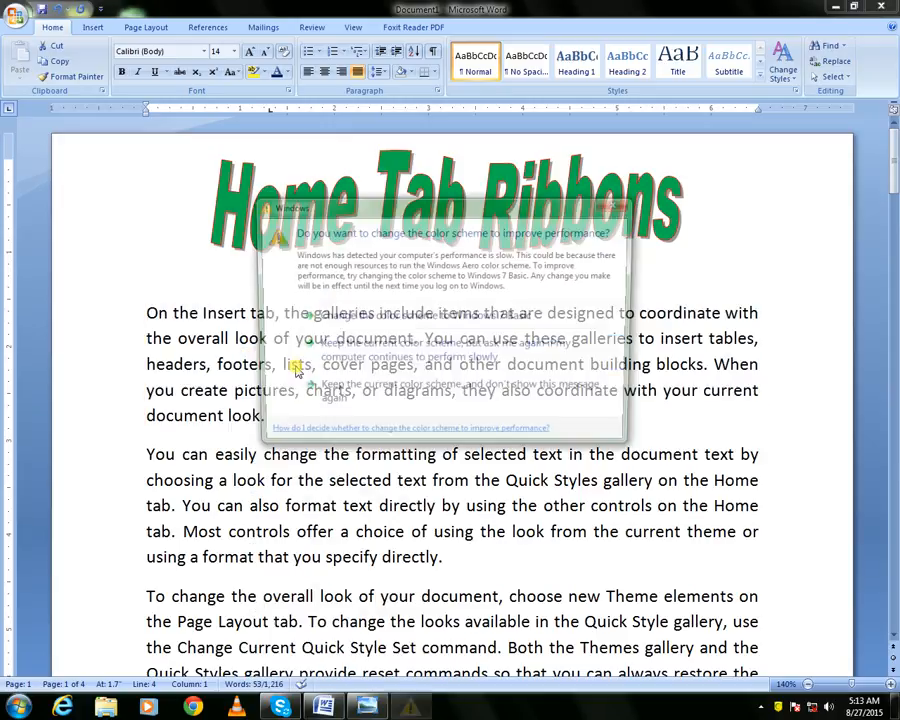
click(621, 205)
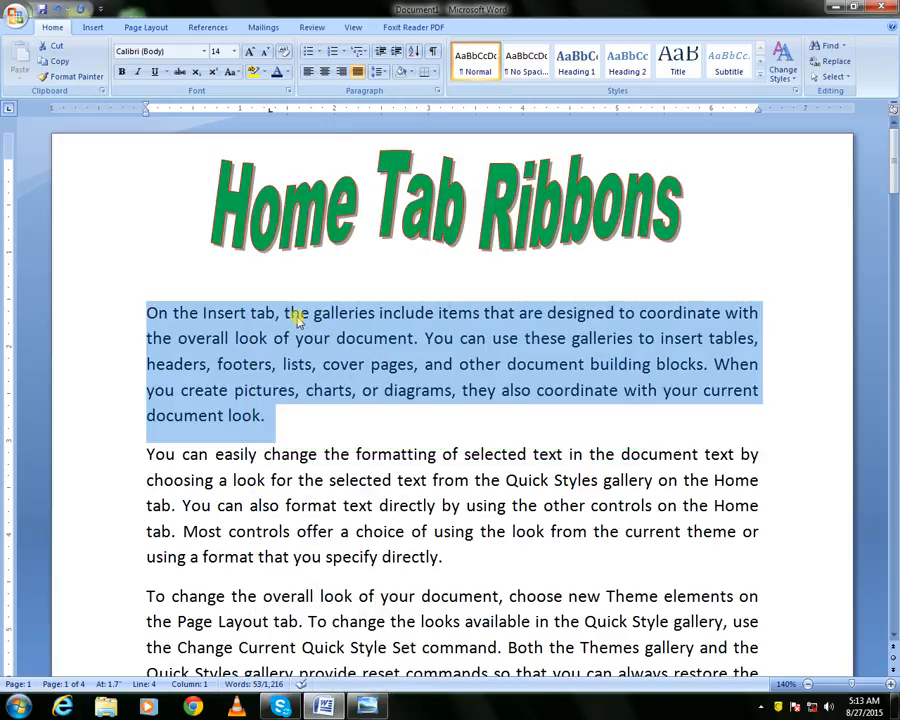
right_click(298, 317)
click(345, 279)
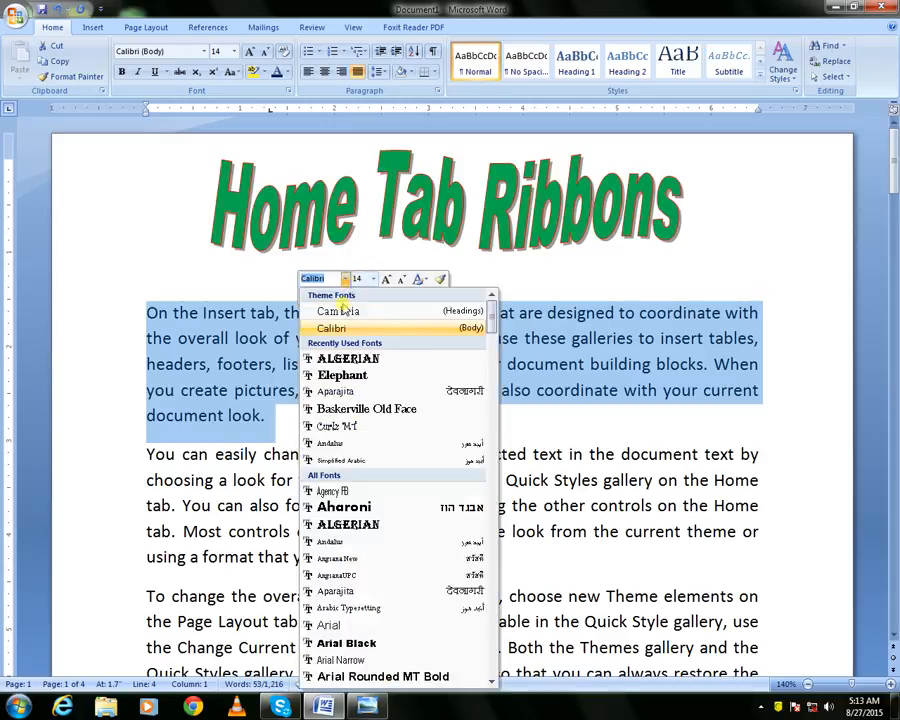
click(342, 375)
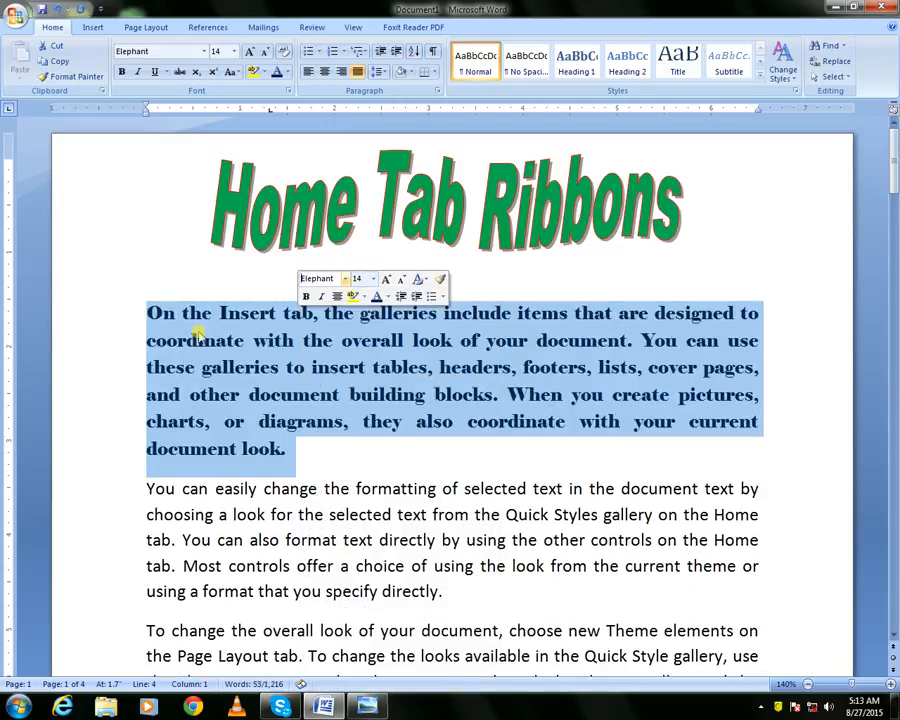
click(146, 284)
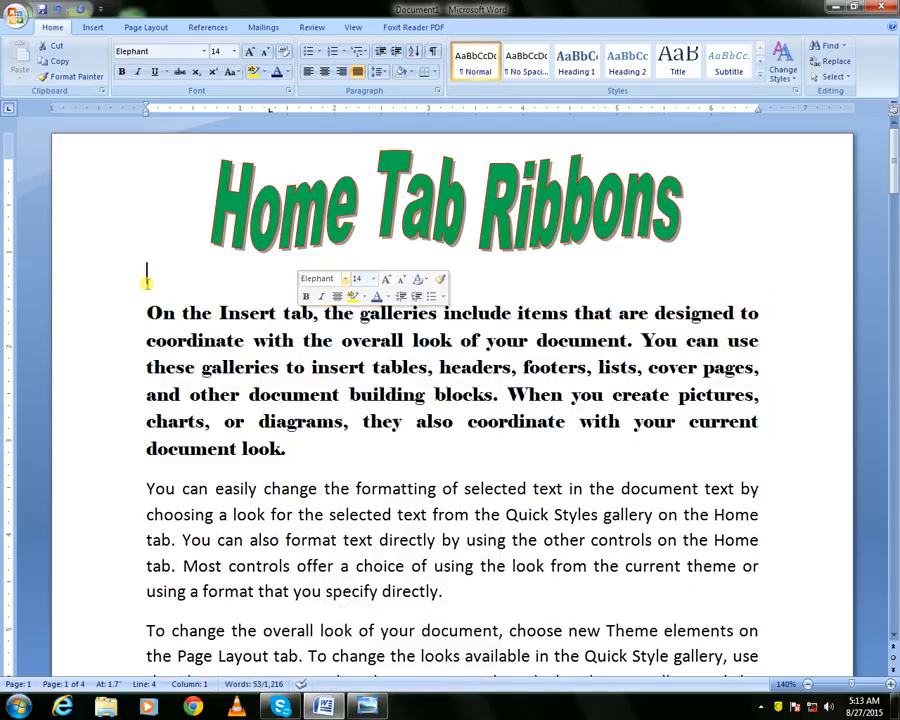
Clear all formatting from the first paragraph
drag(148, 311, 290, 448)
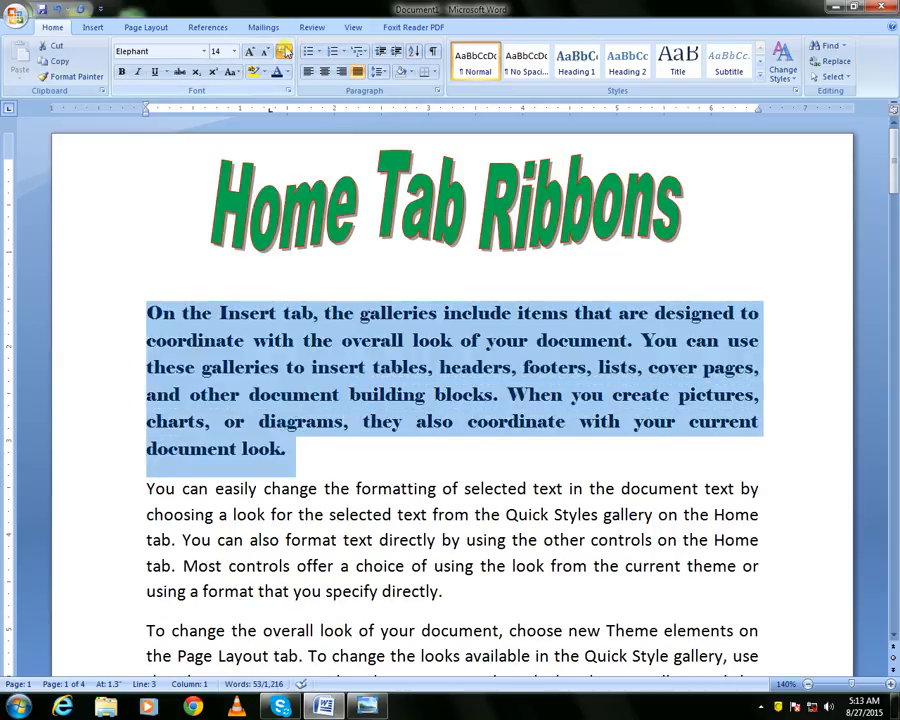
click(285, 52)
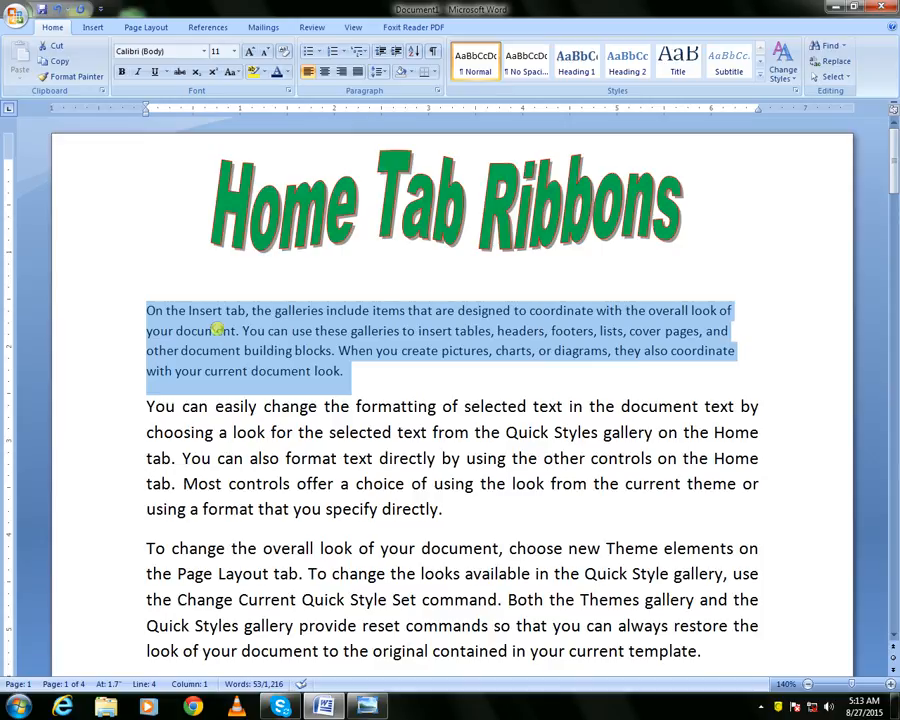
Open the Font dialog and set the font to Aharoni, Bold Italic, size 12
key(ctrl+d)
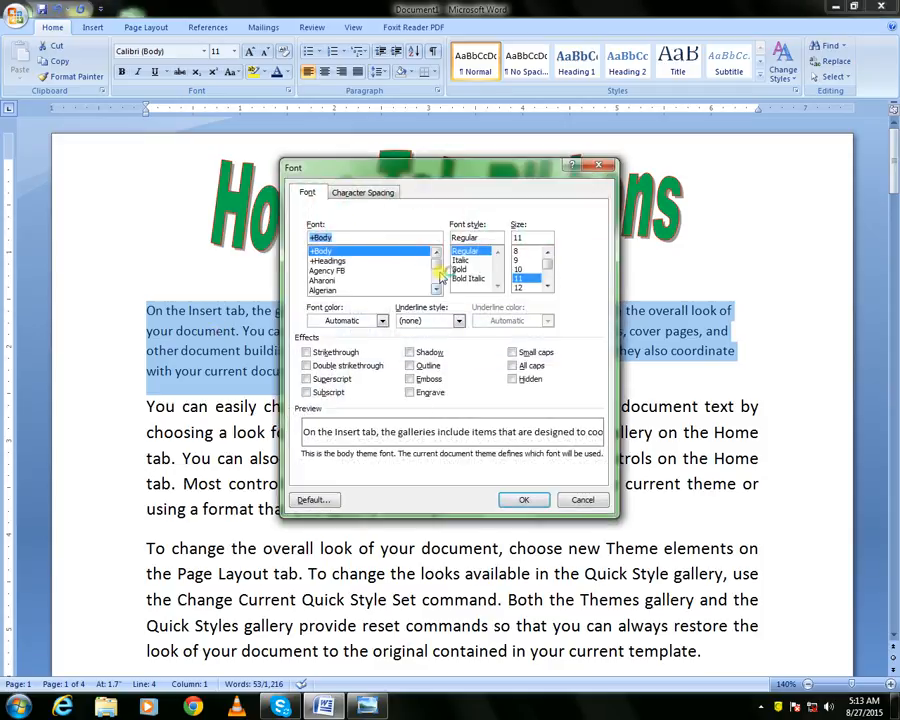
click(330, 261)
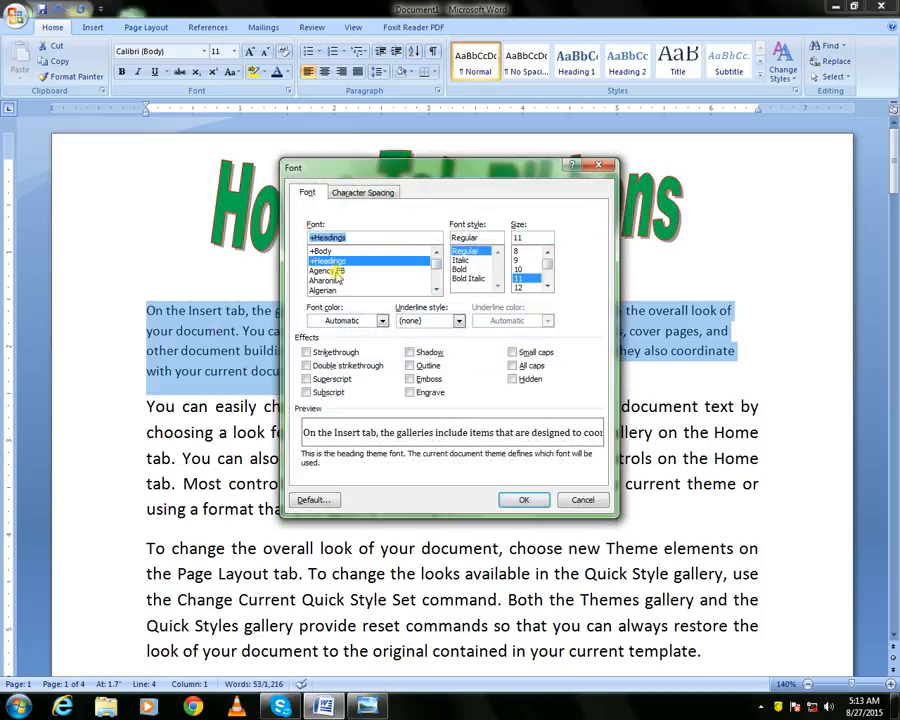
click(336, 271)
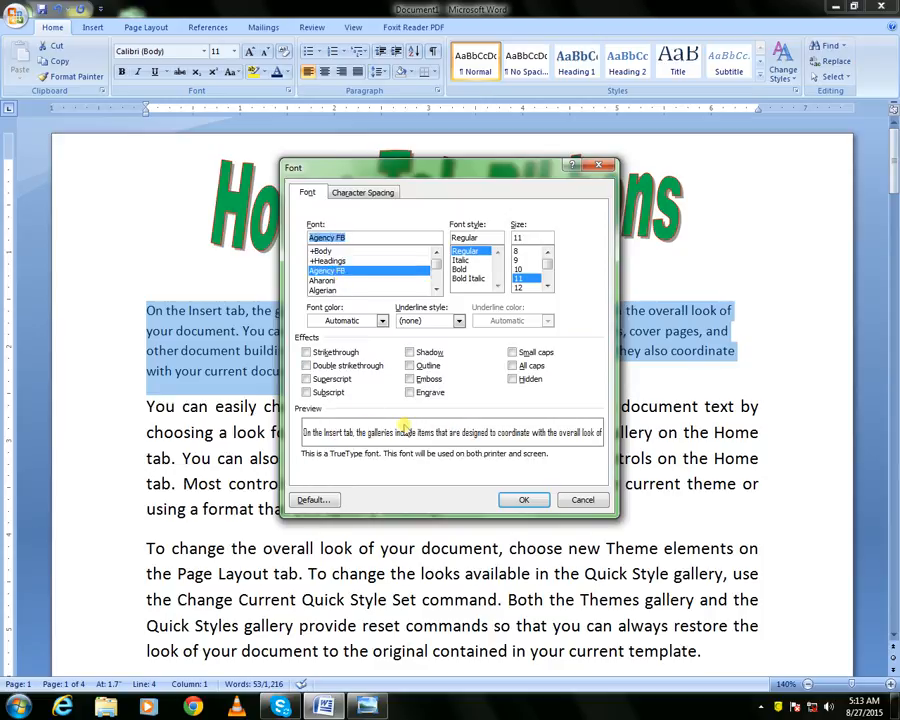
click(334, 289)
click(335, 281)
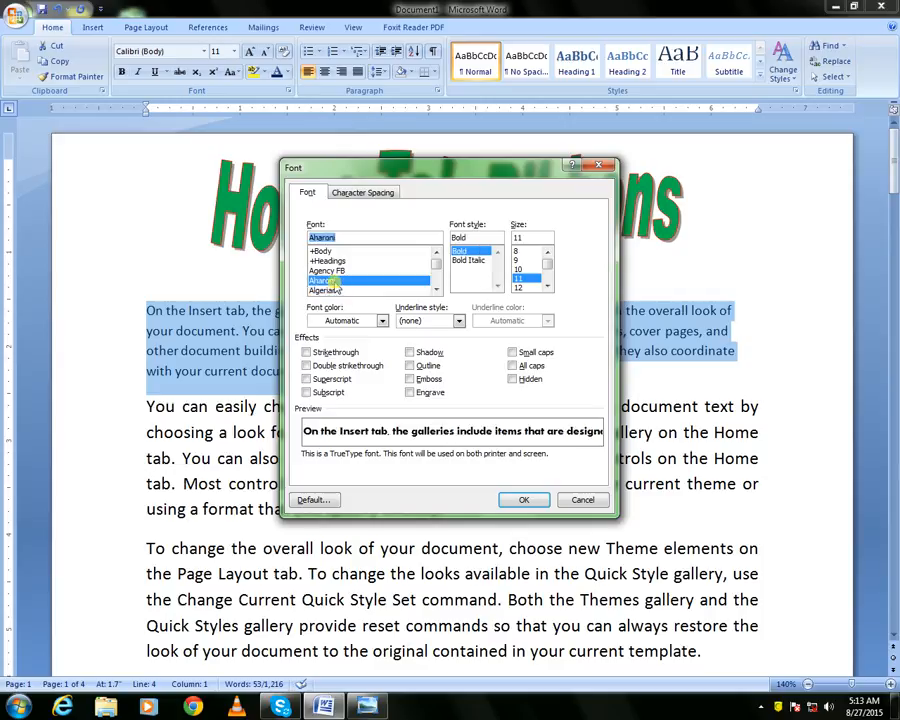
click(467, 261)
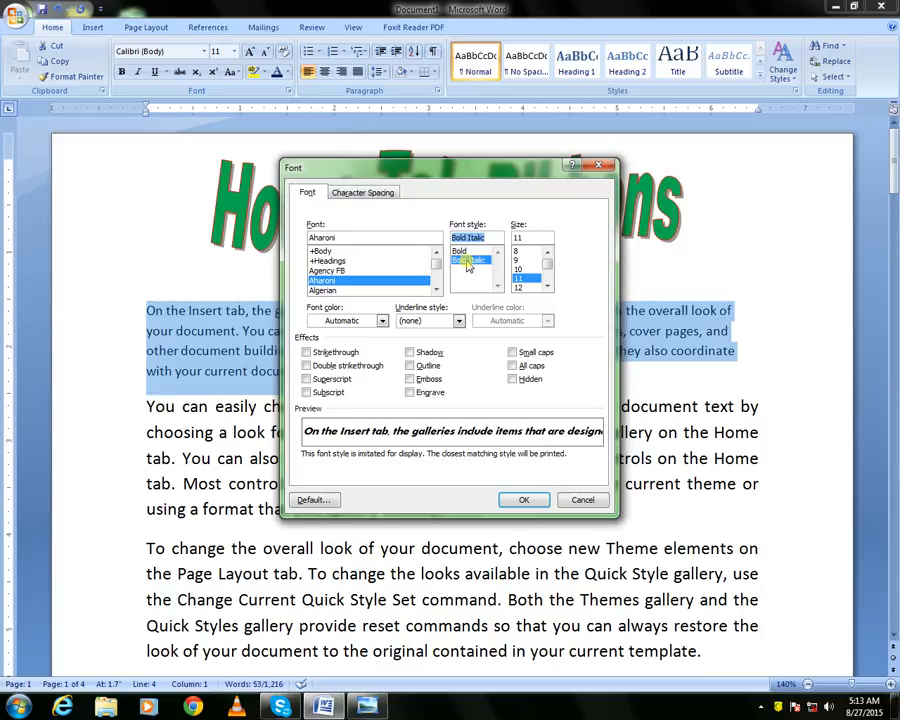
click(538, 287)
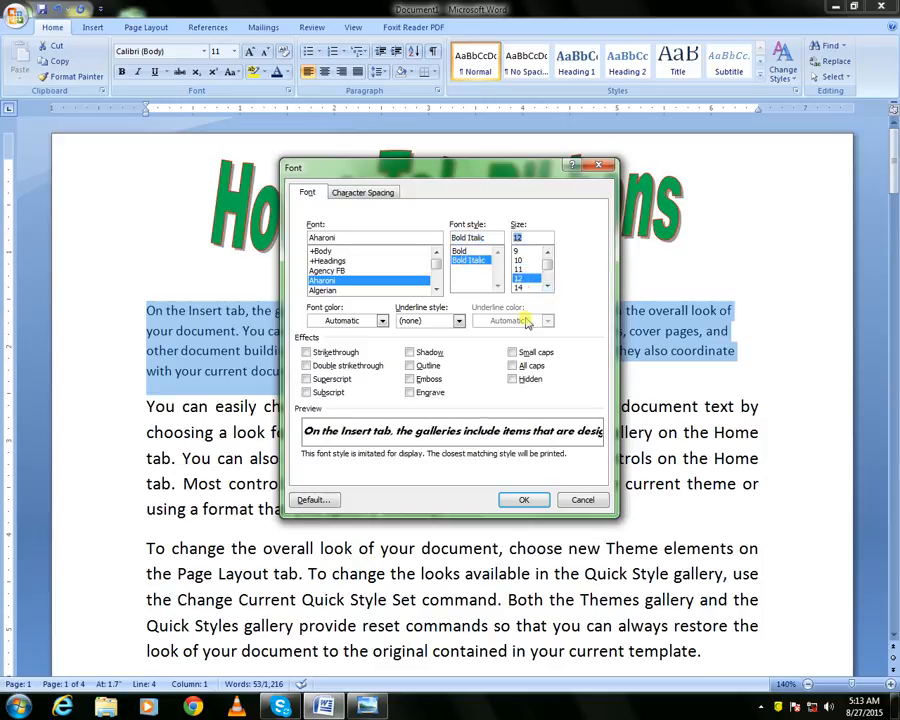
Set the underline style to a single line
click(459, 321)
click(459, 321)
click(460, 321)
click(425, 356)
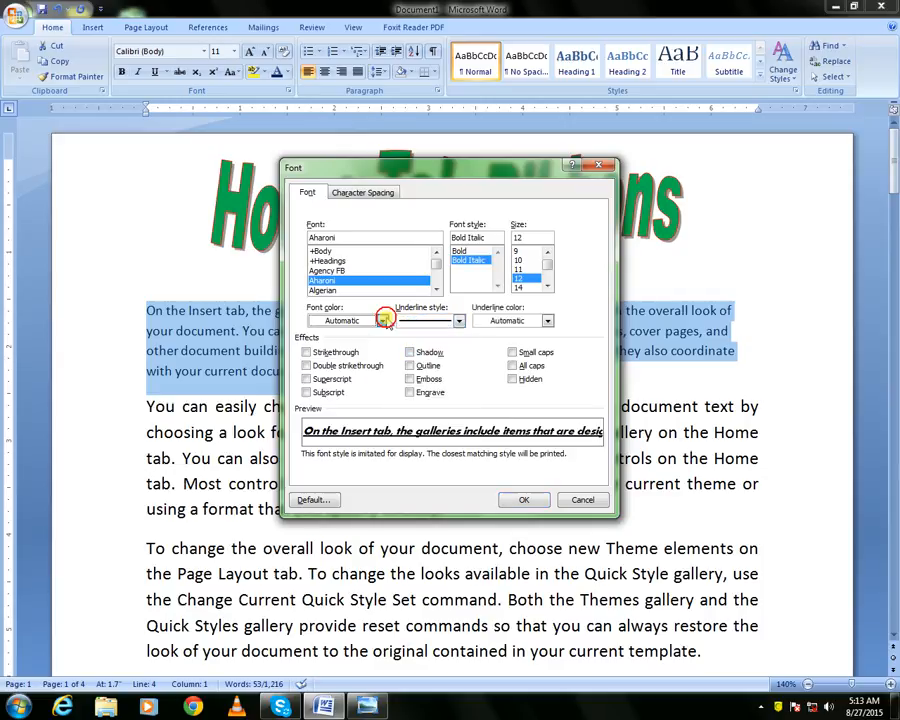
Set the font colour to orange and the underline colour to red
click(382, 321)
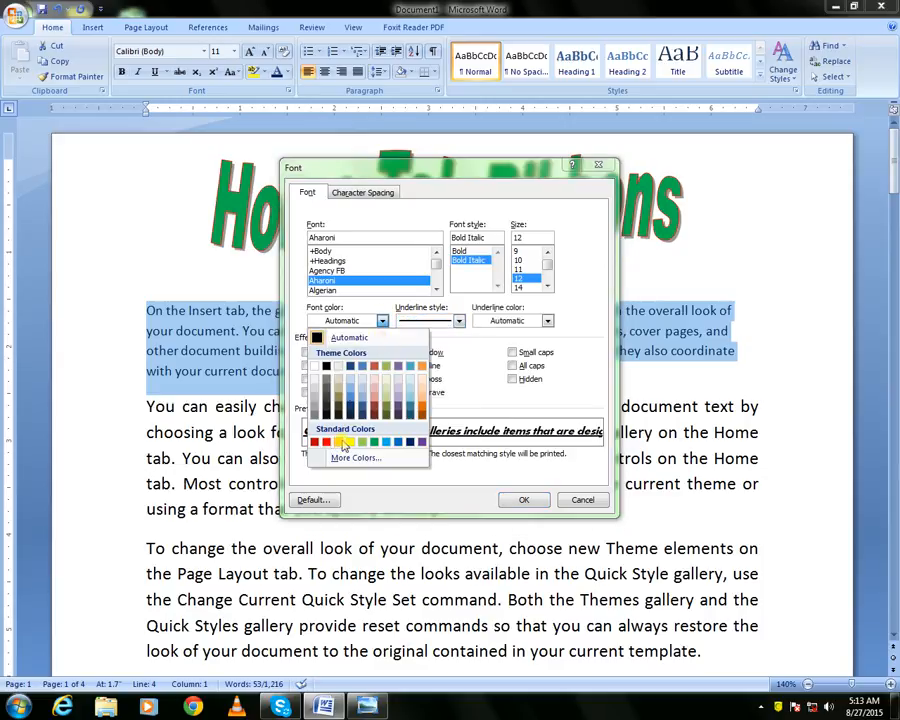
click(332, 443)
click(547, 321)
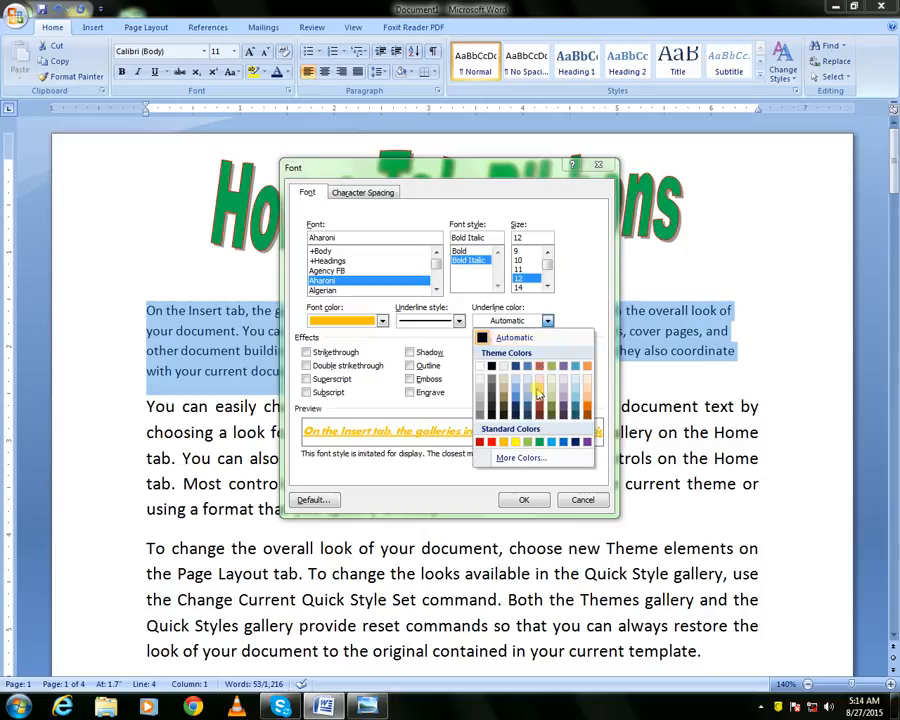
click(492, 443)
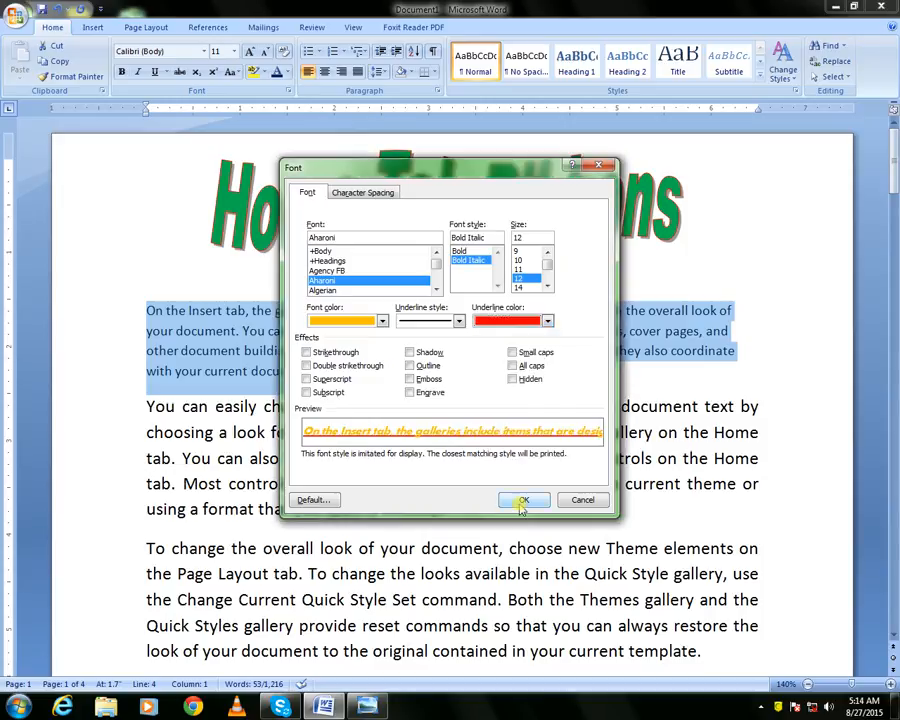
Change the font colour to a dark shade and apply the Font dialog settings
click(382, 321)
click(418, 441)
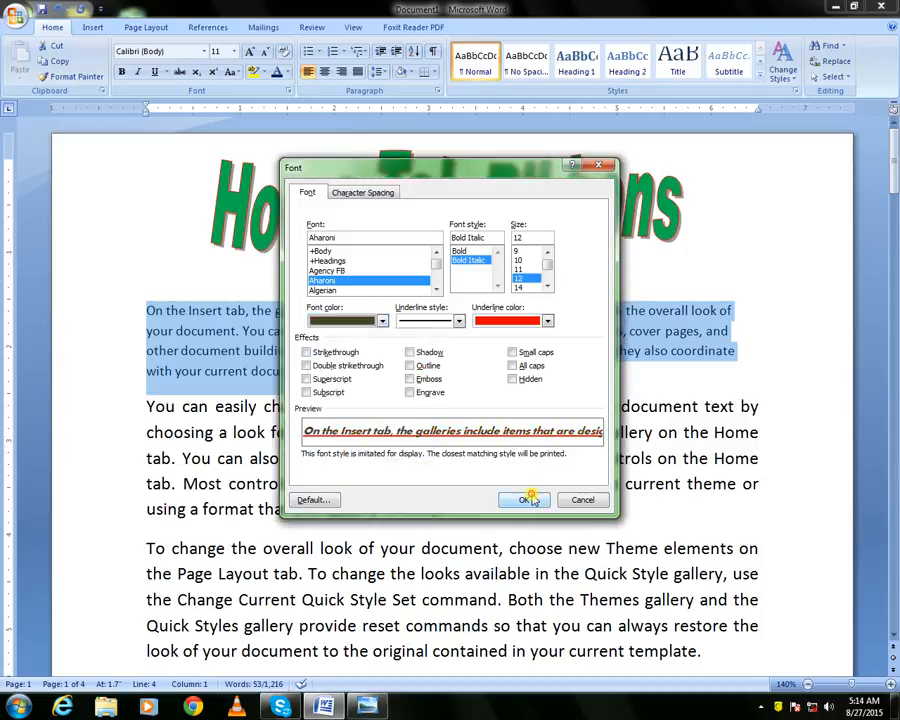
click(524, 499)
Reselect the first paragraph and clear its character formatting
click(148, 274)
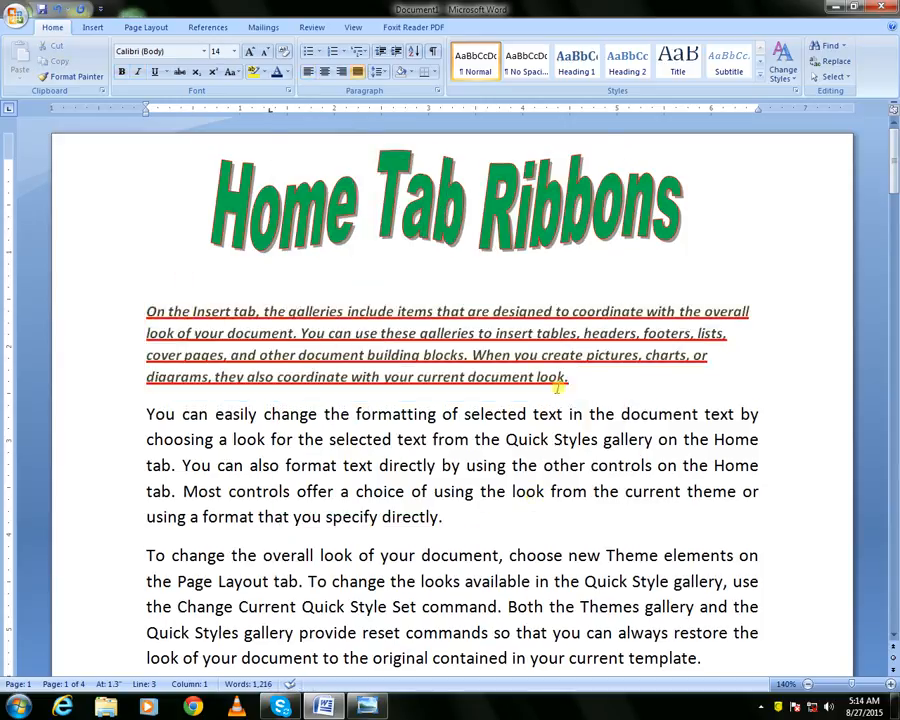
drag(147, 311, 569, 370)
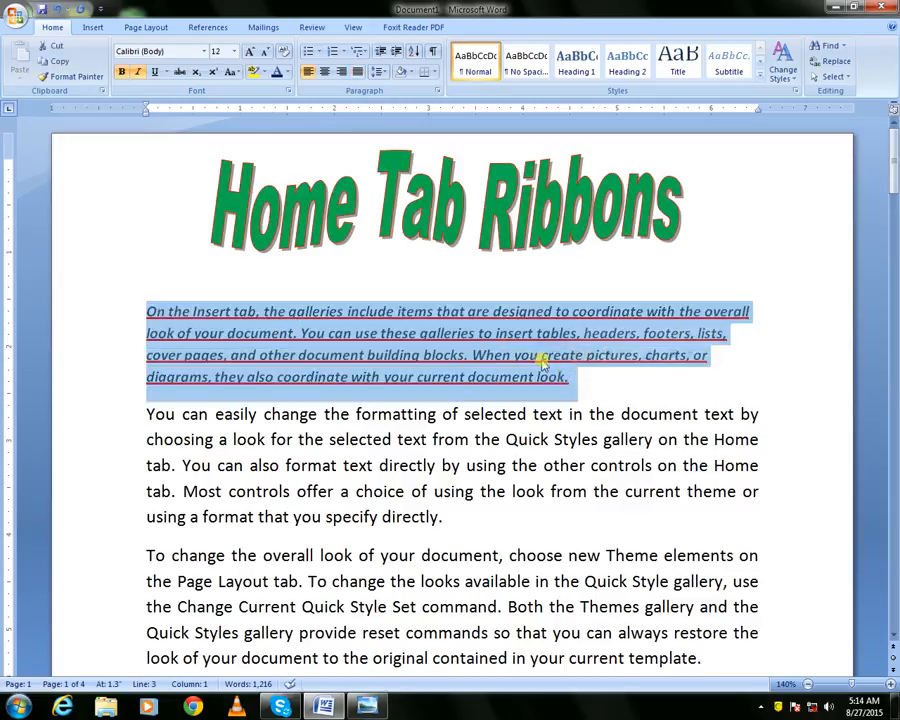
key(ctrl+space)
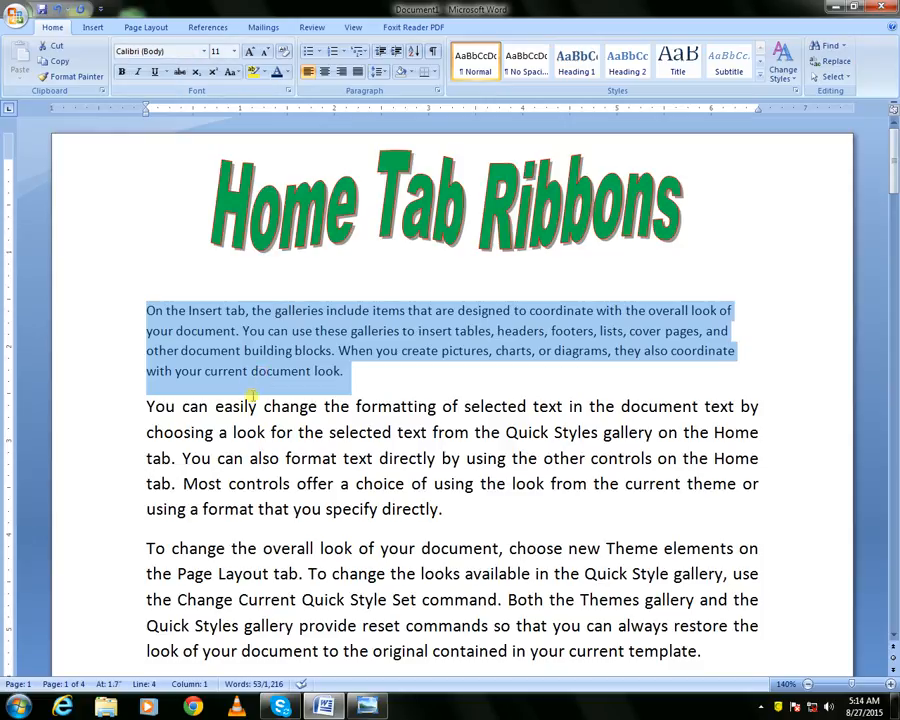
right_click(246, 328)
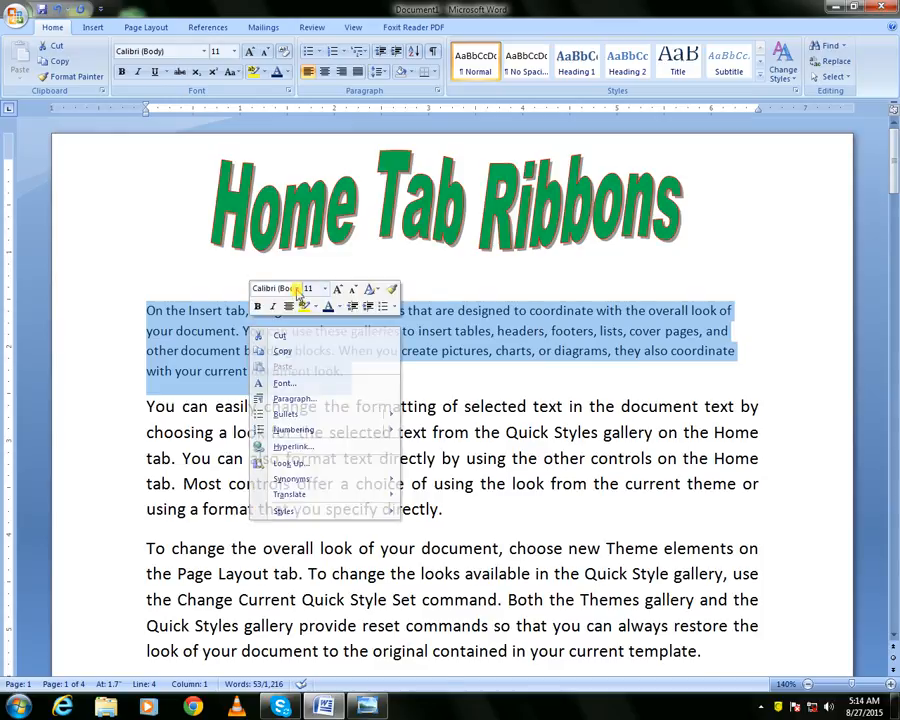
click(296, 288)
click(296, 288)
click(178, 270)
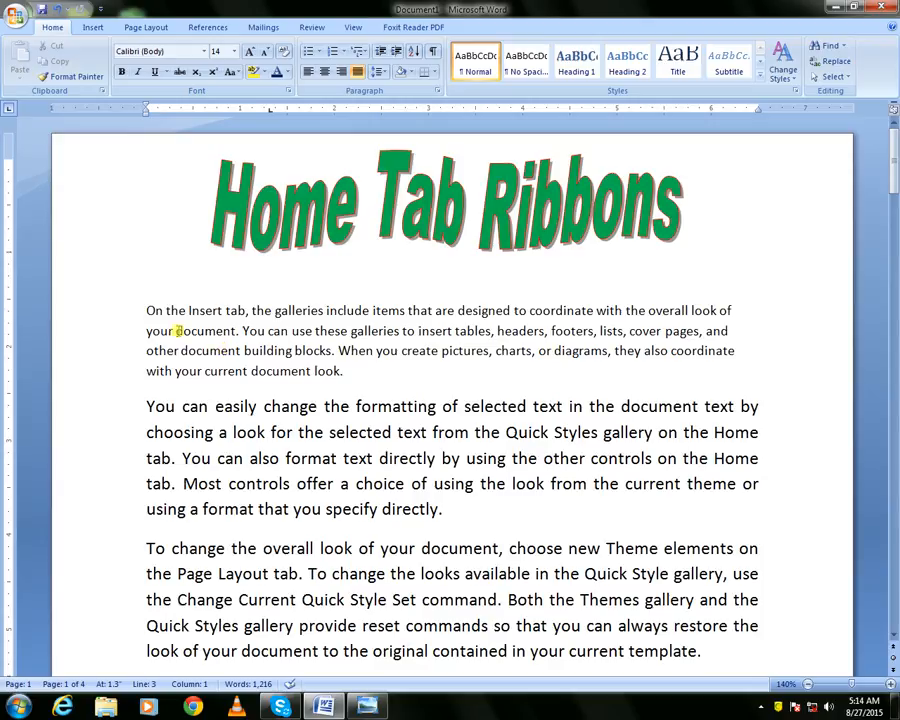
Set the first paragraph's font size to 24 pt, then clear its formatting again
drag(147, 309, 362, 371)
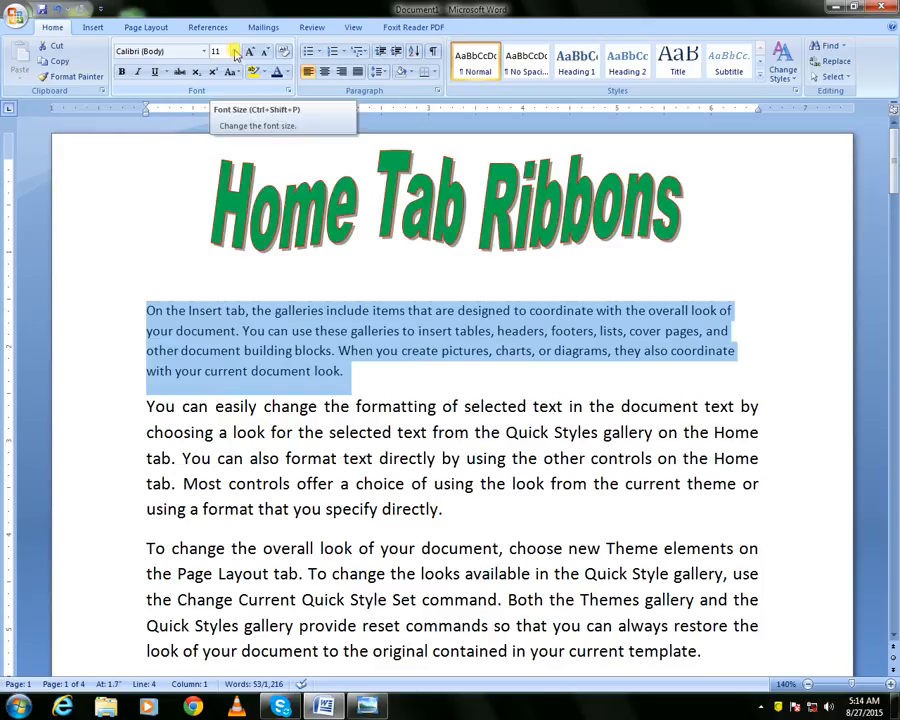
click(235, 54)
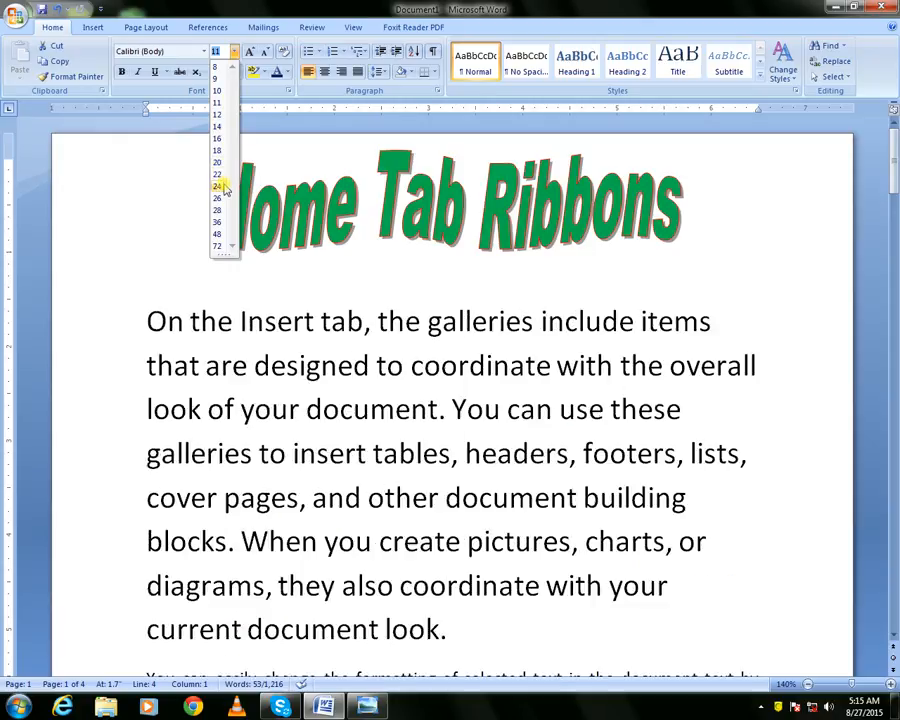
click(218, 186)
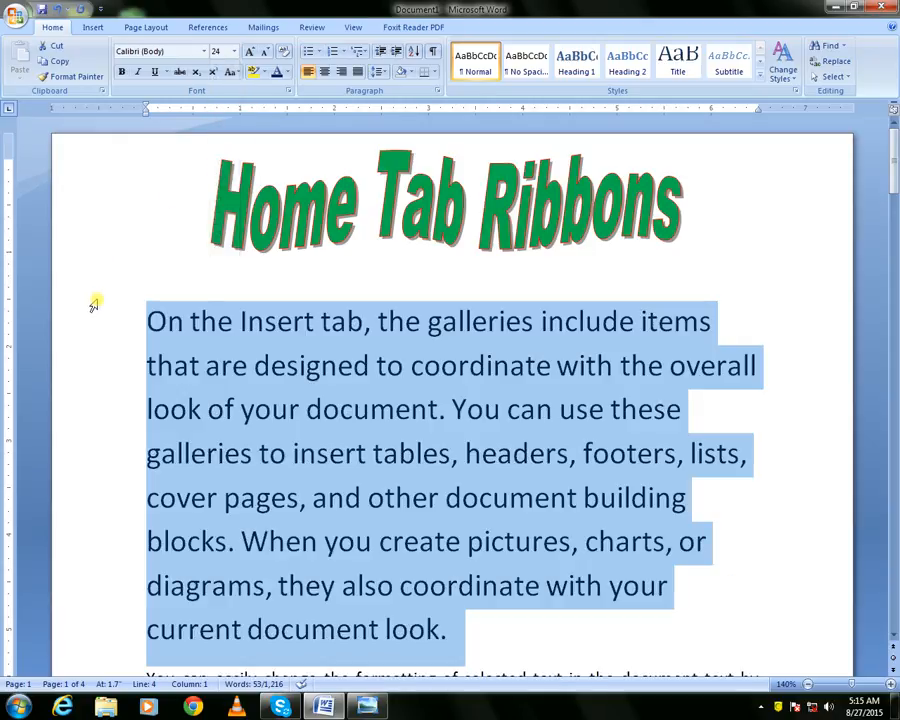
click(285, 53)
Set the paragraph's font size to 24 pt from the context mini toolbar, then clear the formatting
right_click(199, 337)
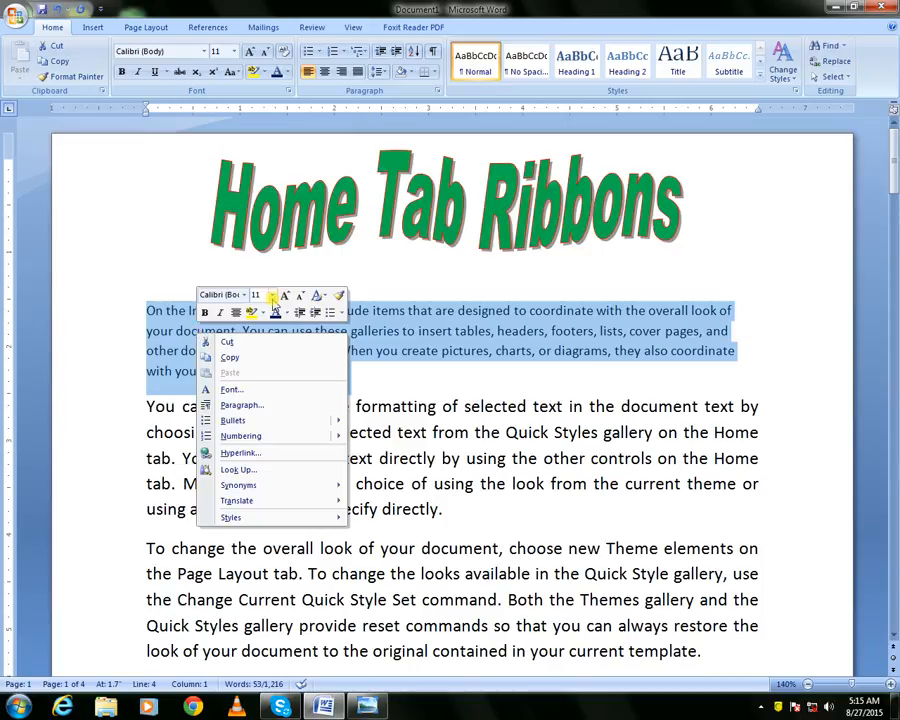
click(272, 296)
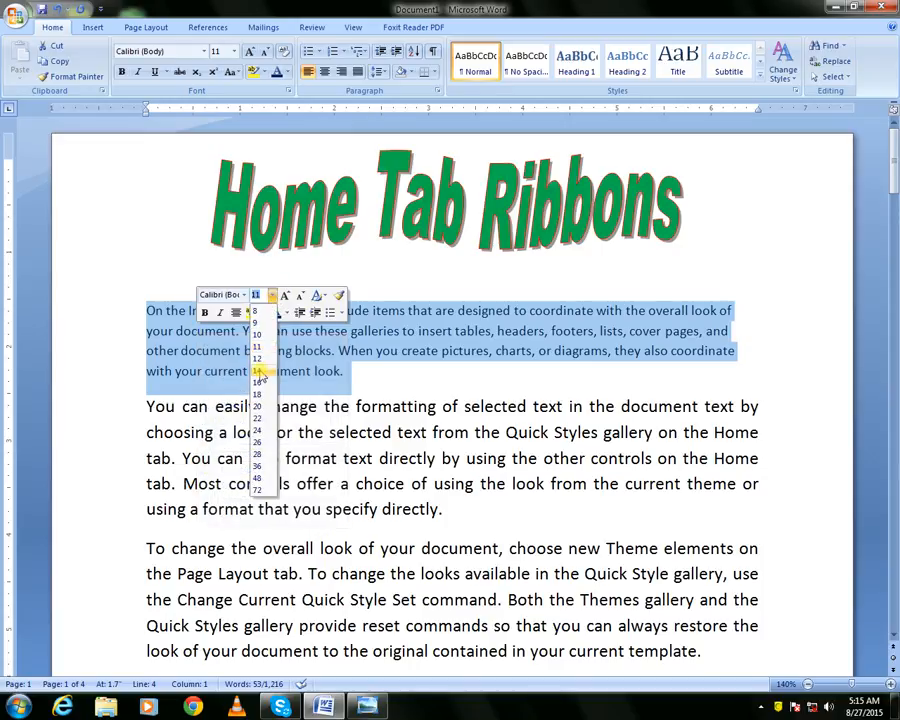
click(261, 429)
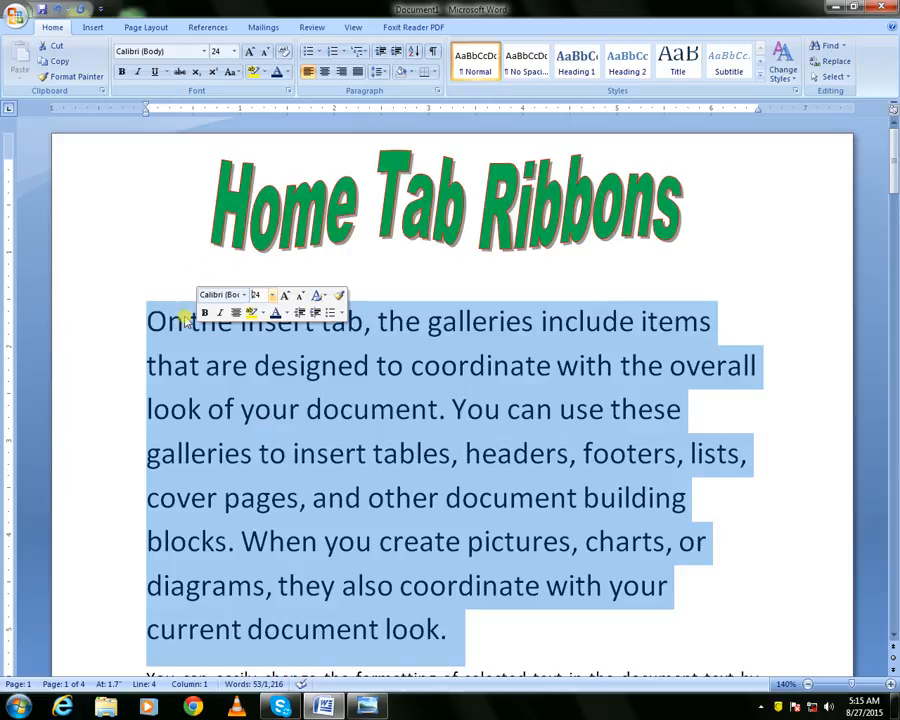
click(285, 52)
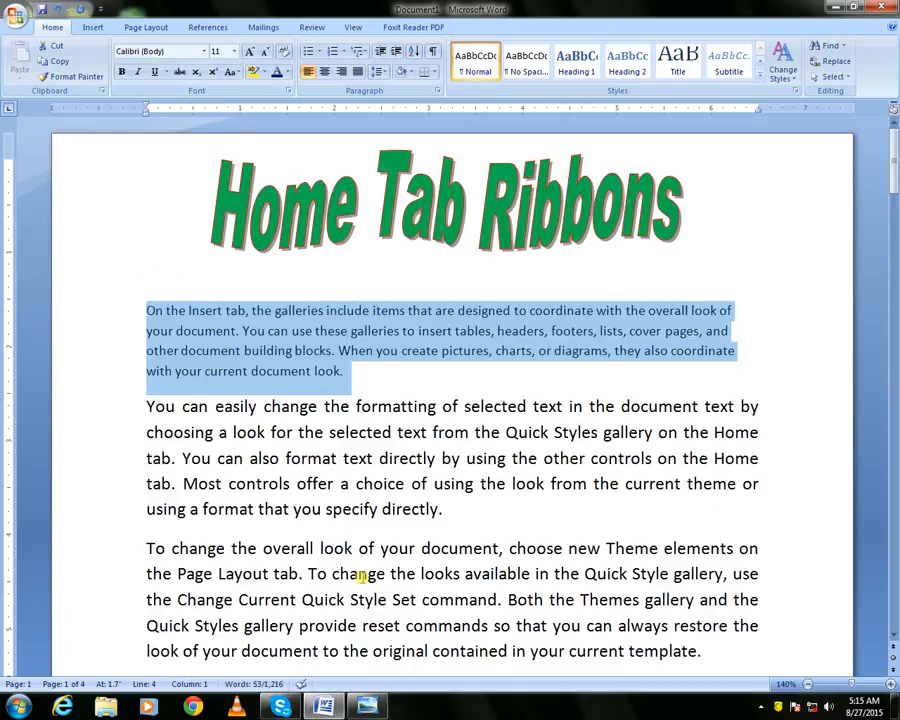
View the keyboard picture in Photo Viewer and return to Word
click(369, 707)
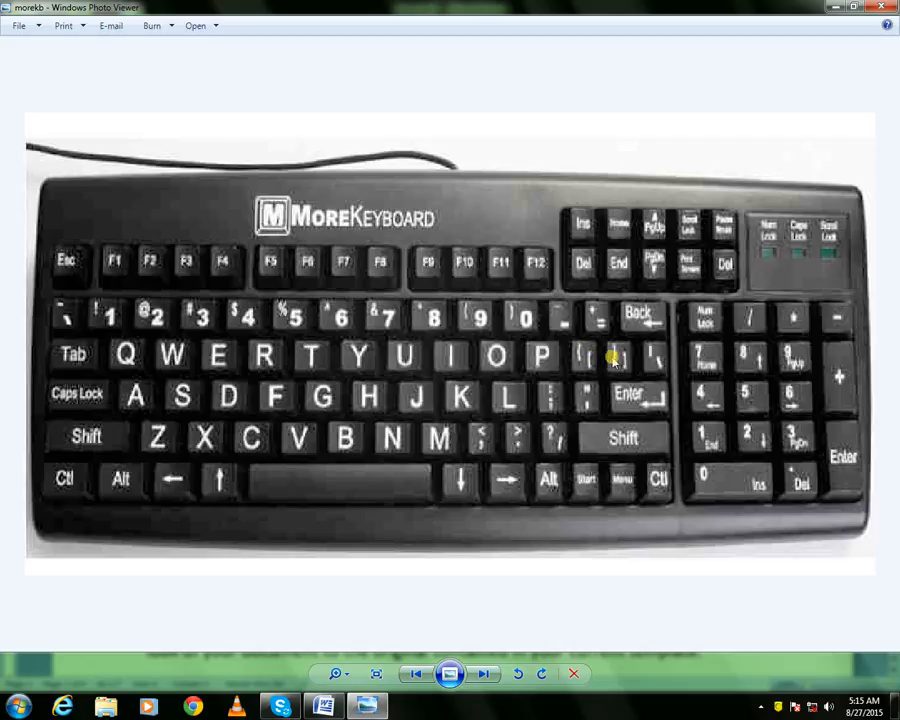
click(323, 706)
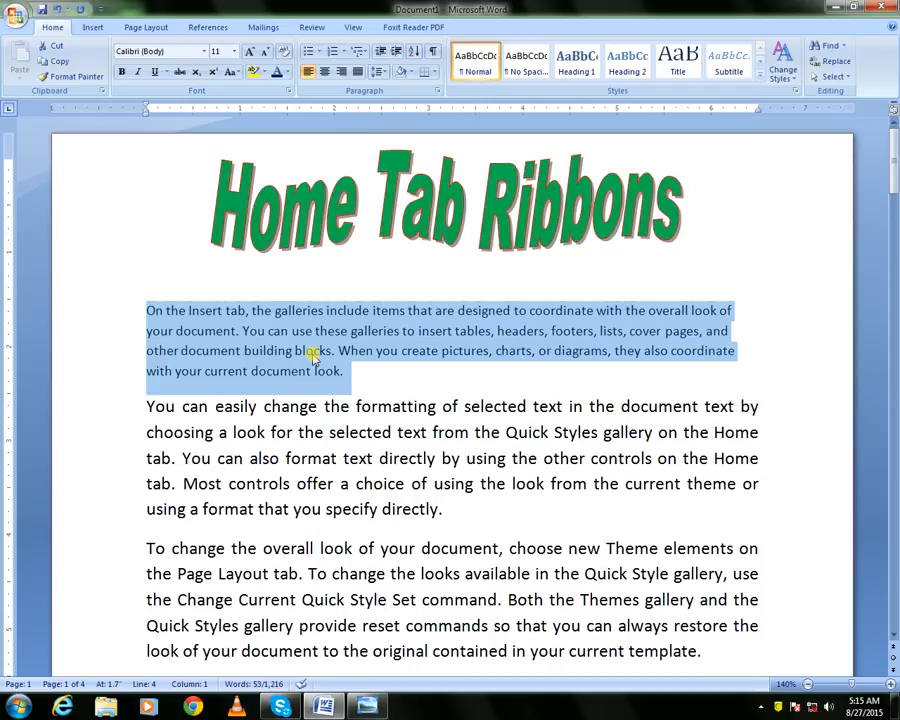
Shrink the selected paragraph's font step by step down to 7 pt with the keyboard shortcut
key(ctrl+shift+comma)
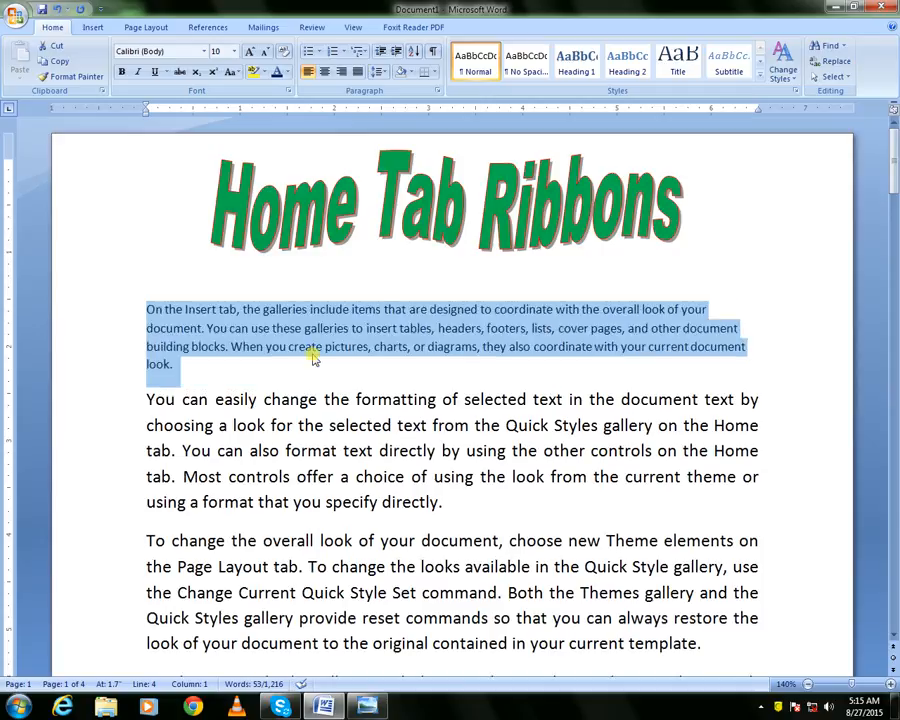
key(ctrl+shift+comma)
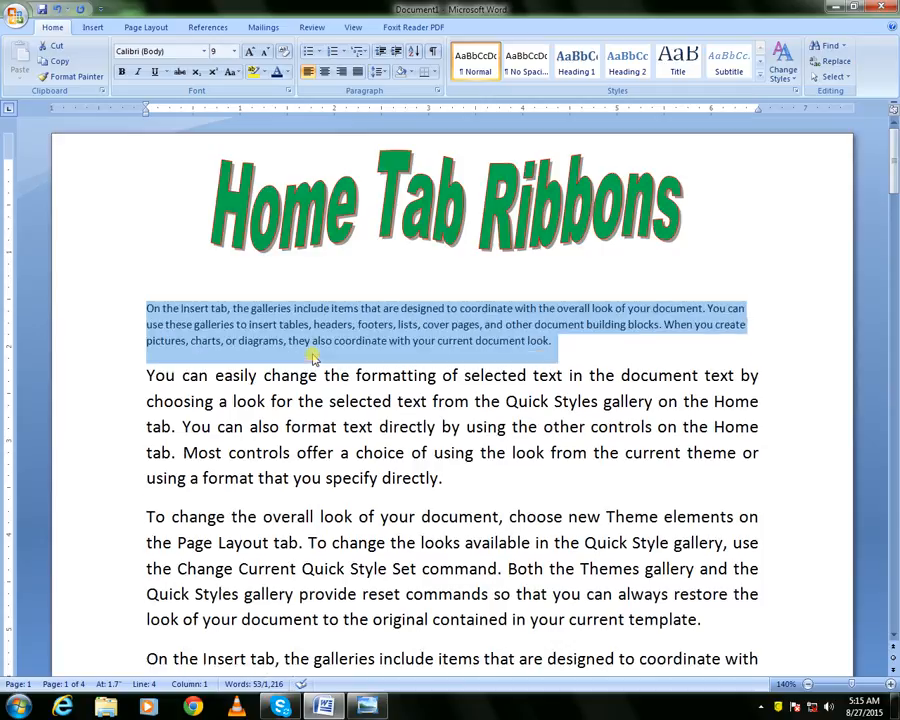
key(ctrl+shift+comma)
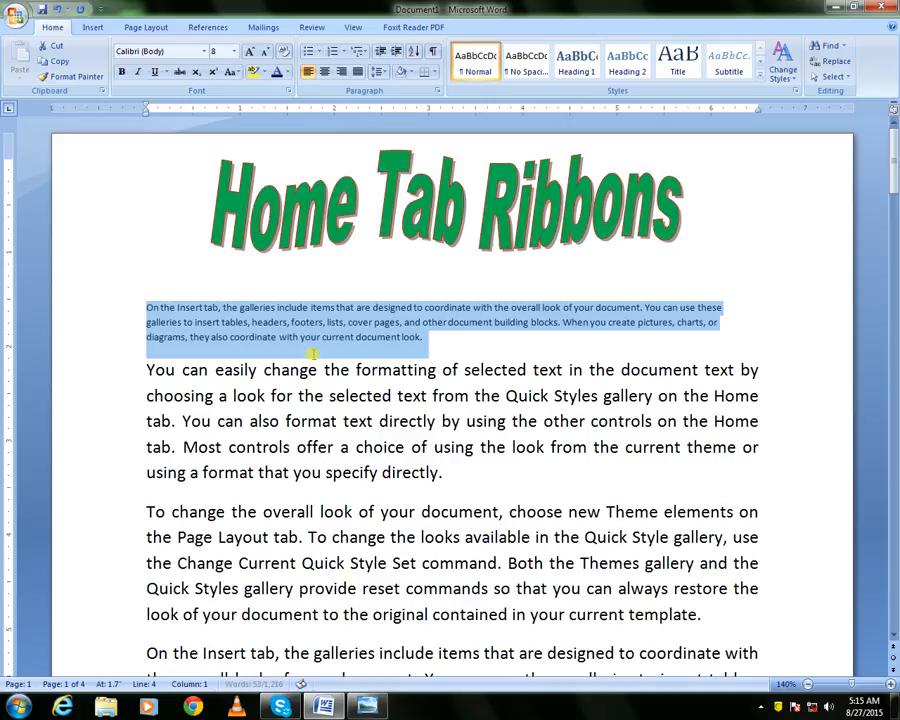
key(ctrl+shift+comma)
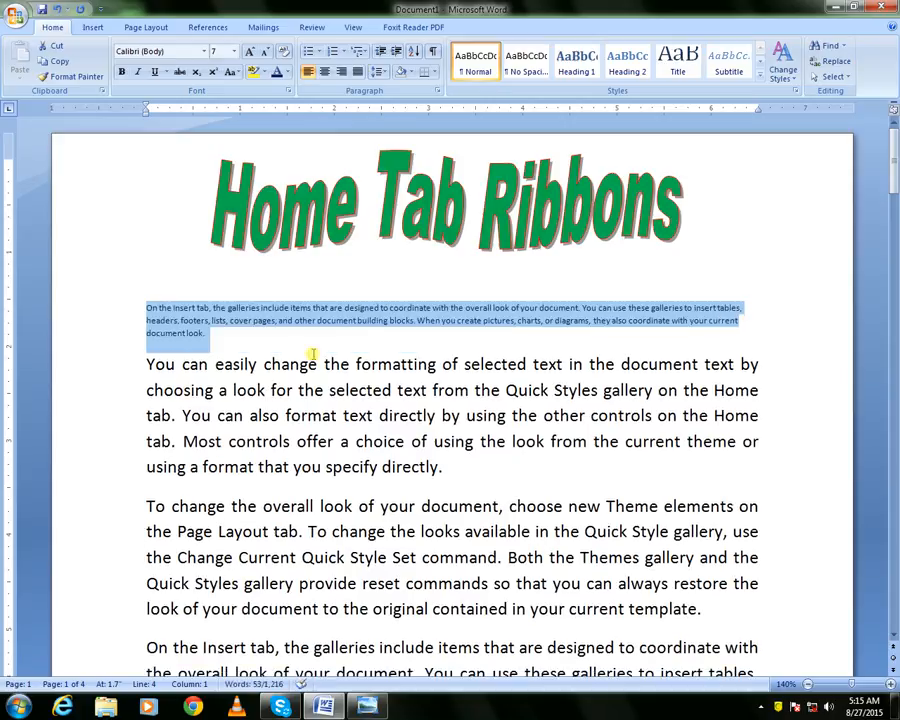
Enlarge the paragraph's font one point at a time up to 64 pt with the shortcut
key(ctrl+bracketright)
key(ctrl+bracketright)
key(ctrl+bracketright)
key(ctrl+bracketright)
key(ctrl+bracketright)
key(ctrl+bracketright)
key(ctrl+bracketright)
key(ctrl+bracketright)
key(ctrl+bracketright)
key(ctrl+bracketright)
key(ctrl+bracketright)
key(ctrl+bracketright)
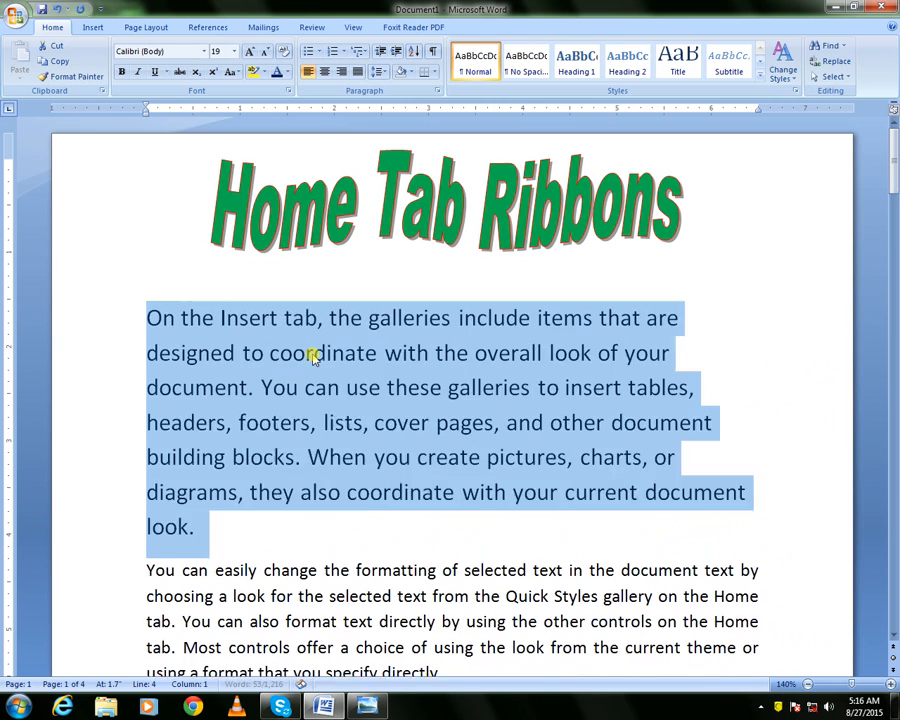
key(ctrl+bracketright)
key(ctrl+bracketright)
key(ctrl+bracketright)
key(ctrl+bracketright)
key(ctrl+bracketright)
key(ctrl+bracketright)
key(ctrl+bracketright)
key(ctrl+bracketright)
key(ctrl+bracketright)
key(ctrl+bracketright)
key(ctrl+bracketright)
key(ctrl+bracketright)
key(ctrl+bracketright)
key(ctrl+bracketright)
key(ctrl+bracketright)
key(ctrl+bracketright)
key(ctrl+bracketright)
key(ctrl+bracketright)
key(ctrl+bracketright)
key(ctrl+bracketright)
key(ctrl+bracketright)
key(ctrl+bracketright)
key(ctrl+bracketright)
key(ctrl+bracketright)
key(ctrl+bracketright)
key(ctrl+bracketright)
key(ctrl+bracketright)
key(ctrl+bracketright)
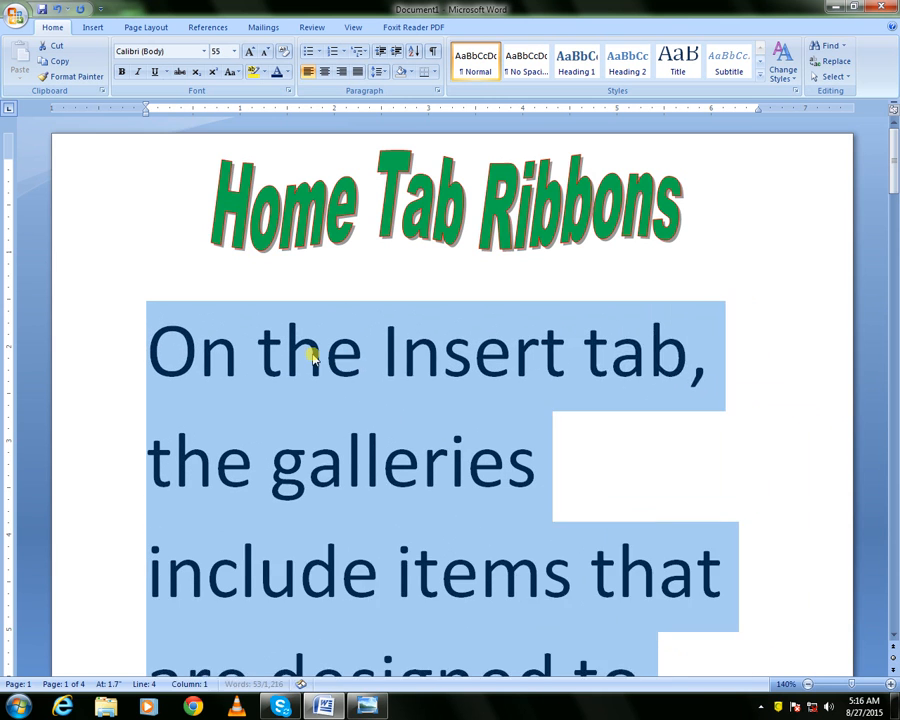
key(ctrl+bracketright)
key(ctrl+bracketright)
key(ctrl+bracketright)
key(ctrl+bracketright)
key(ctrl+bracketright)
key(ctrl+bracketright)
key(ctrl+bracketright)
key(ctrl+bracketright)
key(ctrl+bracketright)
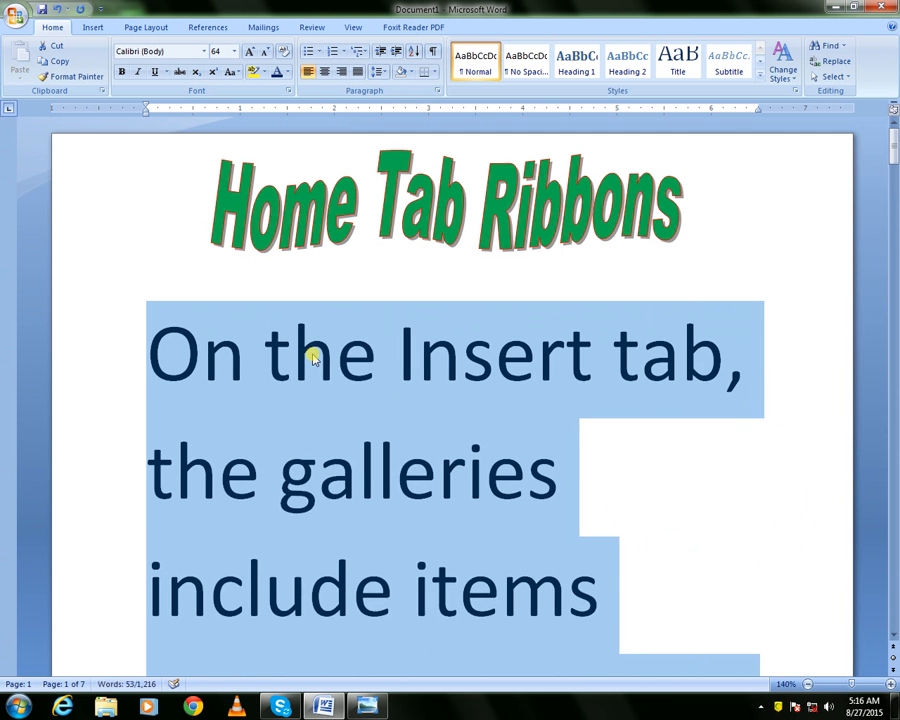
Reduce the paragraph's font size back down to 13 pt with the shortcuts
key(ctrl+bracketleft)
key(ctrl+bracketleft)
key(ctrl+bracketleft)
key(ctrl+bracketleft)
key(ctrl+bracketleft)
key(ctrl+bracketleft)
key(ctrl+bracketleft)
key(ctrl+bracketleft)
key(ctrl+bracketleft)
key(ctrl+bracketleft)
key(ctrl+bracketleft)
key(ctrl+bracketleft)
key(ctrl+bracketleft)
key(ctrl+bracketleft)
key(ctrl+bracketleft)
key(ctrl+bracketleft)
key(ctrl+bracketleft)
key(ctrl+bracketleft)
key(ctrl+bracketleft)
key(ctrl+bracketleft)
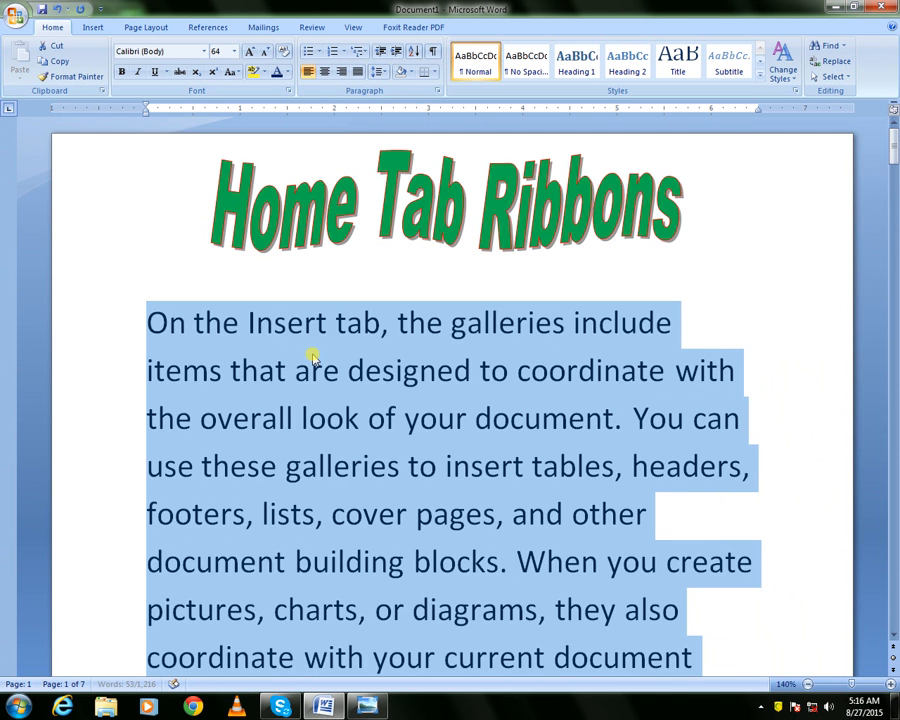
key(ctrl+bracketleft)
key(ctrl+bracketleft)
key(ctrl+bracketleft)
key(ctrl+bracketleft)
key(ctrl+bracketleft)
key(ctrl+bracketleft)
key(ctrl+bracketleft)
key(ctrl+bracketleft)
key(ctrl+bracketleft)
key(ctrl+bracketleft)
key(ctrl+bracketleft)
key(ctrl+bracketleft)
key(ctrl+bracketleft)
key(ctrl+bracketleft)
key(ctrl+bracketright)
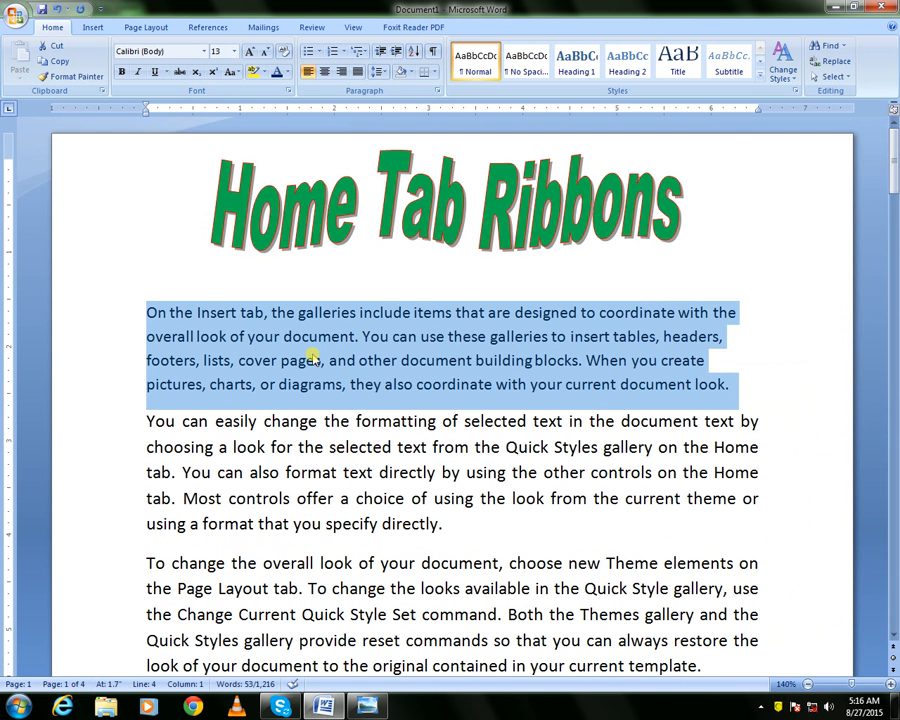
Reselect the first paragraph and enlarge it with Grow Font repeatedly up to 90 pt
click(168, 276)
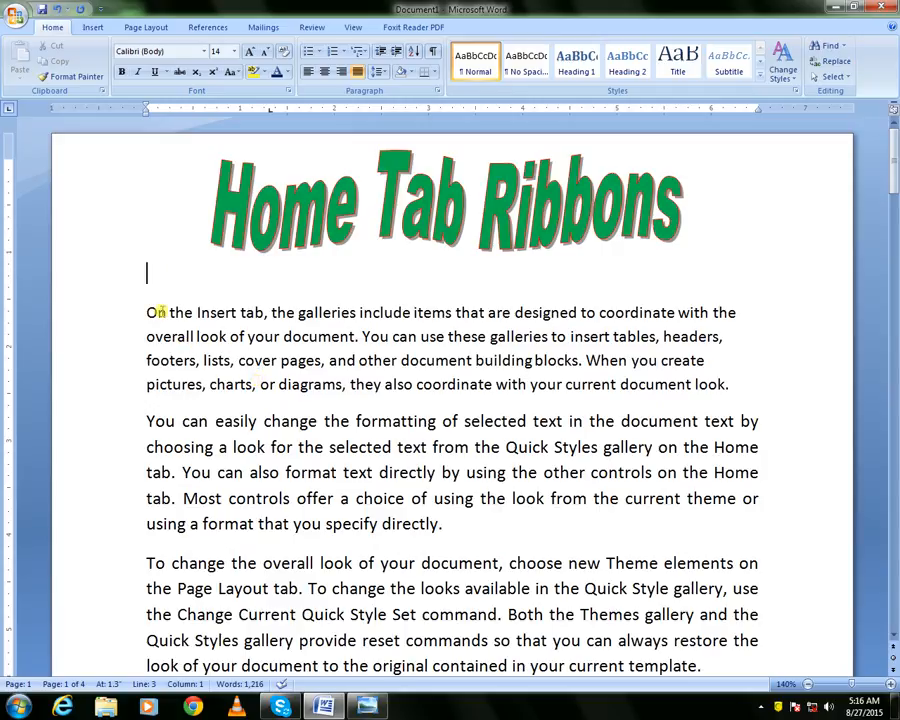
drag(146, 312, 740, 376)
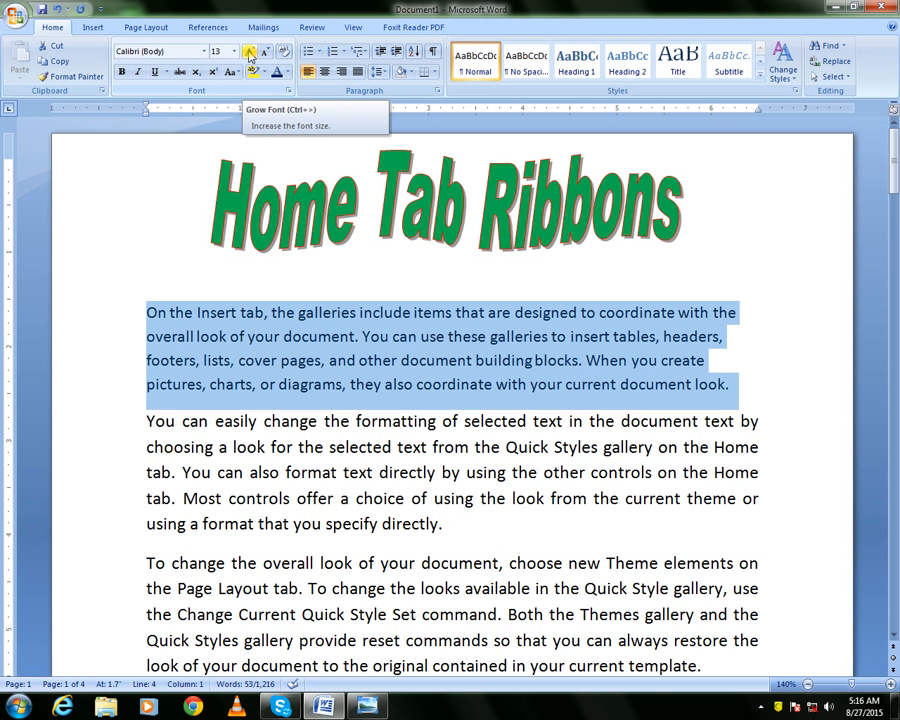
click(250, 53)
click(250, 53)
click(250, 53)
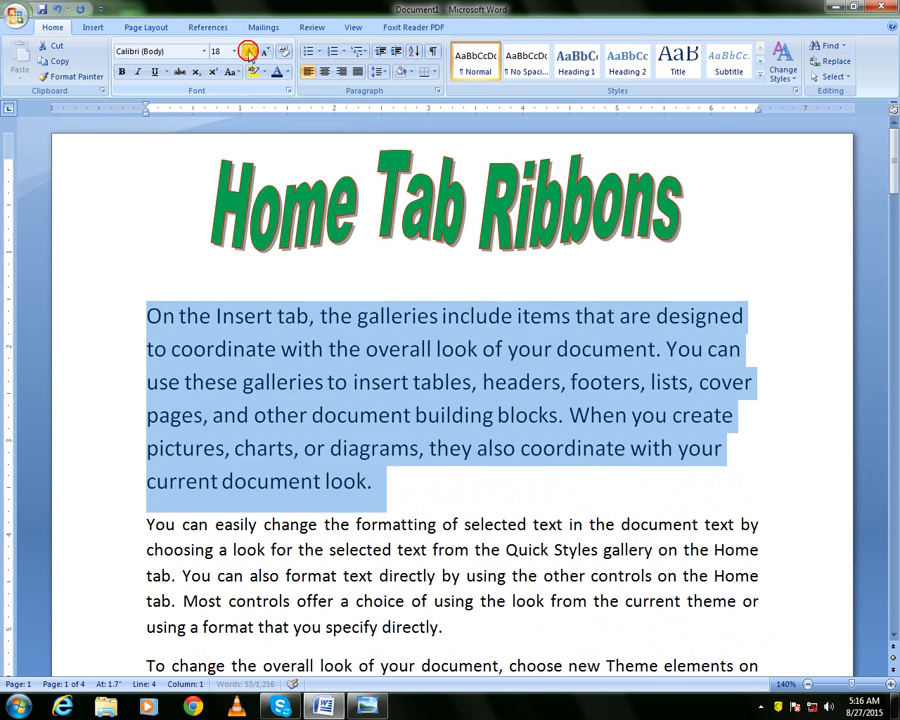
click(250, 53)
click(250, 53)
click(250, 53)
click(250, 53)
click(250, 53)
click(250, 53)
click(250, 53)
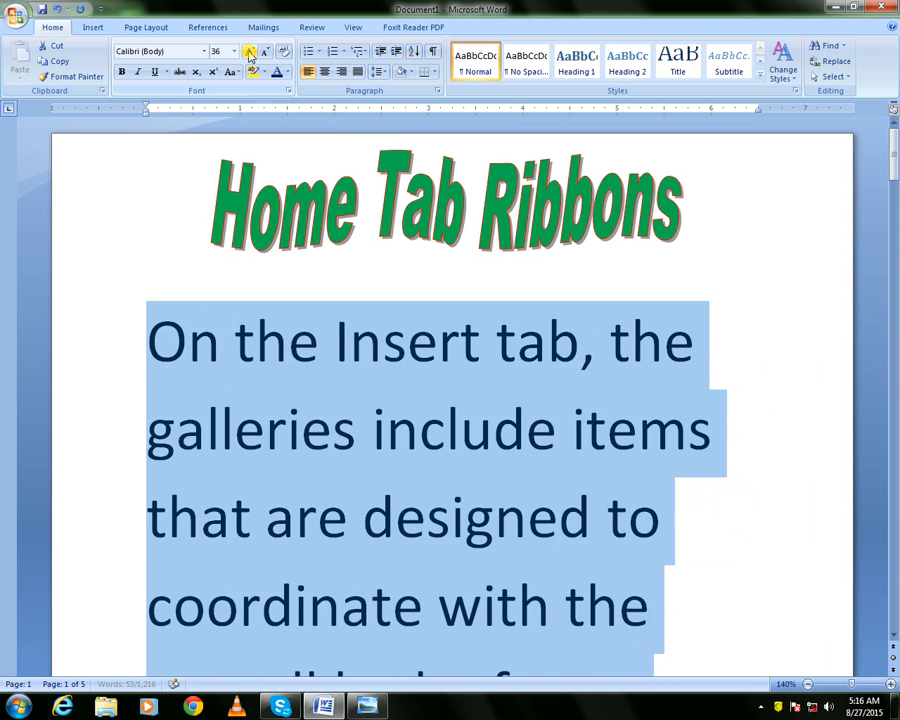
click(250, 53)
click(250, 53)
click(250, 53)
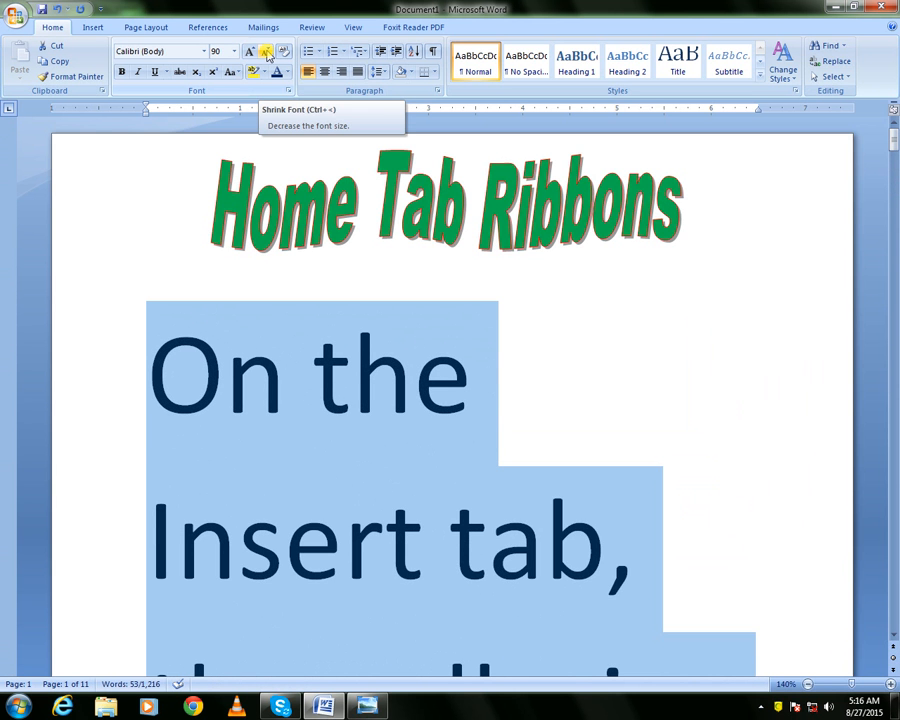
Shrink the paragraph's font with Shrink Font down to 12 pt
click(266, 53)
click(266, 53)
click(266, 53)
click(266, 53)
click(266, 53)
click(266, 53)
click(266, 53)
click(266, 53)
click(266, 53)
click(266, 53)
click(266, 53)
click(266, 53)
click(266, 53)
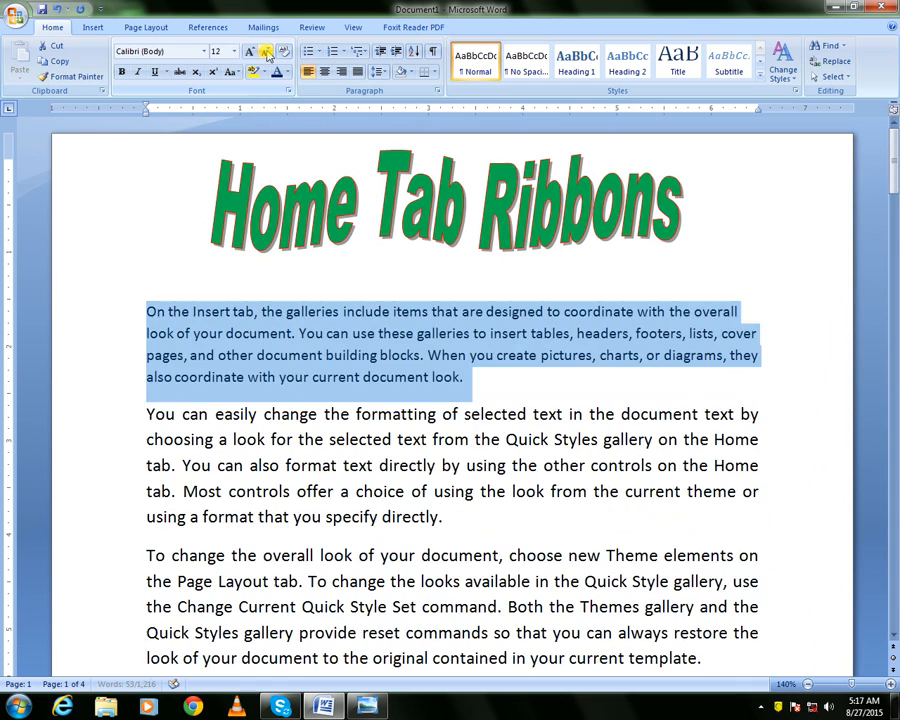
Enlarge the paragraph's font to 36 pt with Grow Font, then shrink it to 14 pt
click(248, 53)
click(248, 53)
click(248, 53)
click(248, 53)
click(248, 53)
click(248, 53)
click(248, 53)
click(248, 53)
click(246, 52)
click(246, 52)
click(268, 53)
click(268, 53)
click(268, 53)
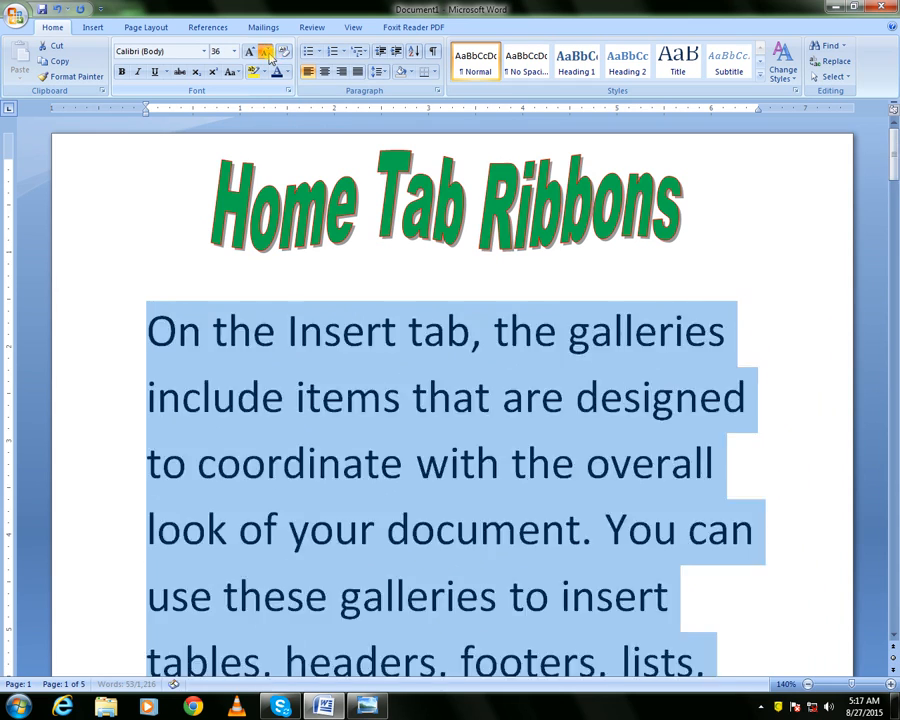
click(268, 53)
click(268, 53)
click(268, 53)
click(268, 53)
click(268, 53)
click(268, 53)
click(268, 53)
click(268, 53)
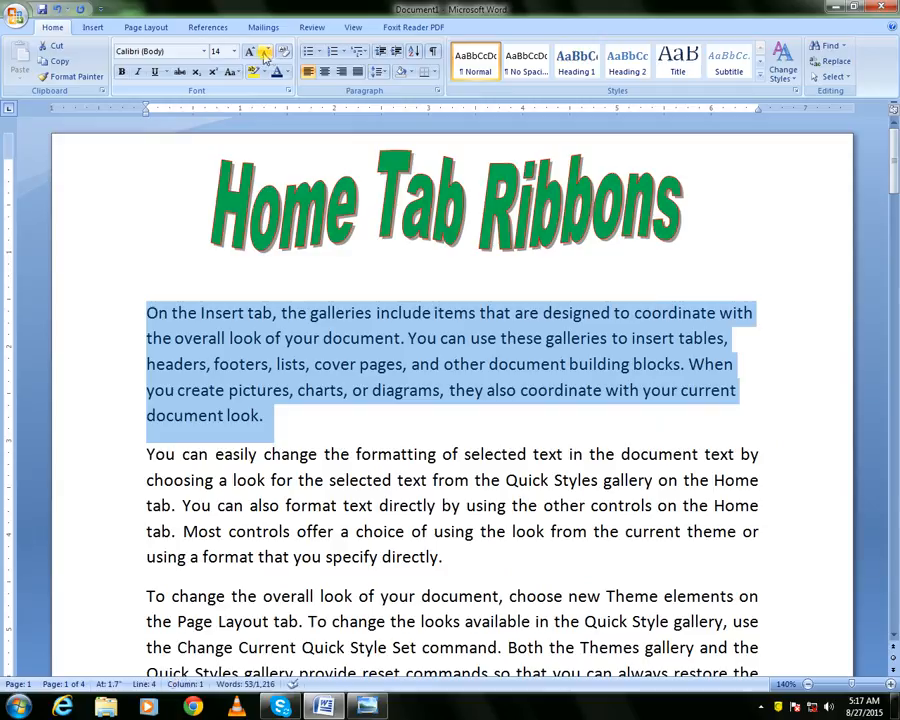
Grow the paragraph's font to 48 pt using Grow Font on the ribbon and the mini toolbar
click(251, 54)
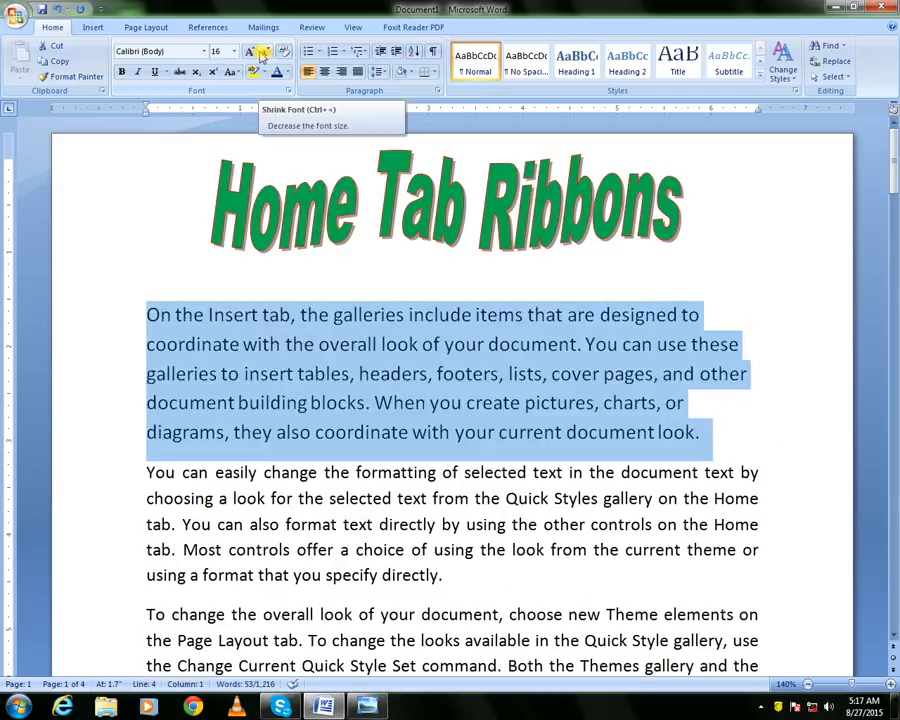
right_click(256, 347)
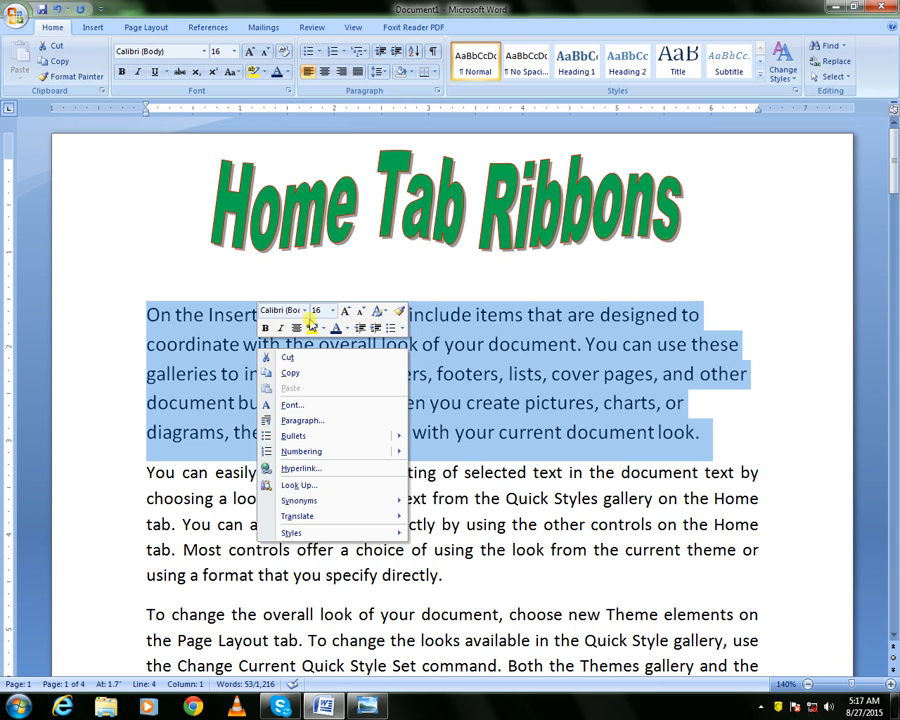
click(345, 313)
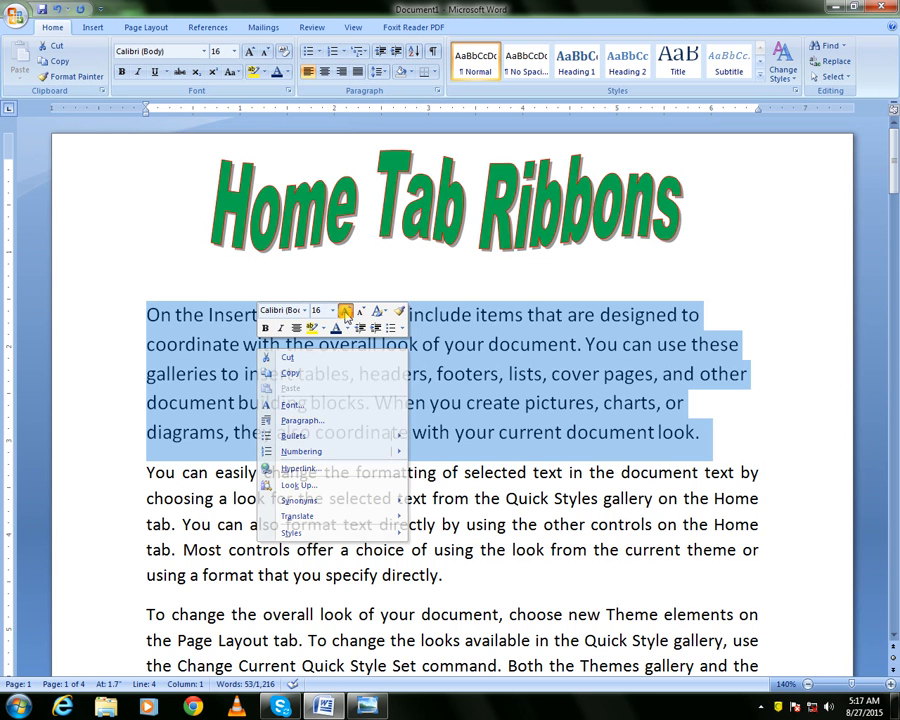
click(345, 313)
click(345, 313)
click(345, 313)
click(345, 311)
click(345, 311)
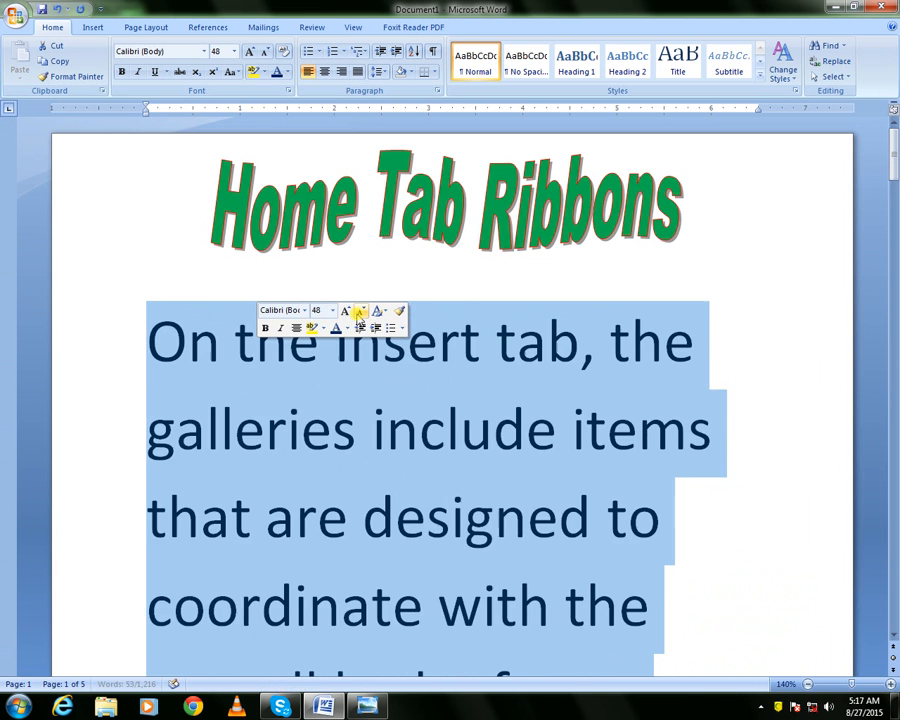
Shrink and grow the paragraph's font with the mini toolbar's font-size buttons, ending at 14 pt
click(360, 311)
click(360, 311)
click(360, 311)
click(360, 311)
click(360, 311)
click(360, 311)
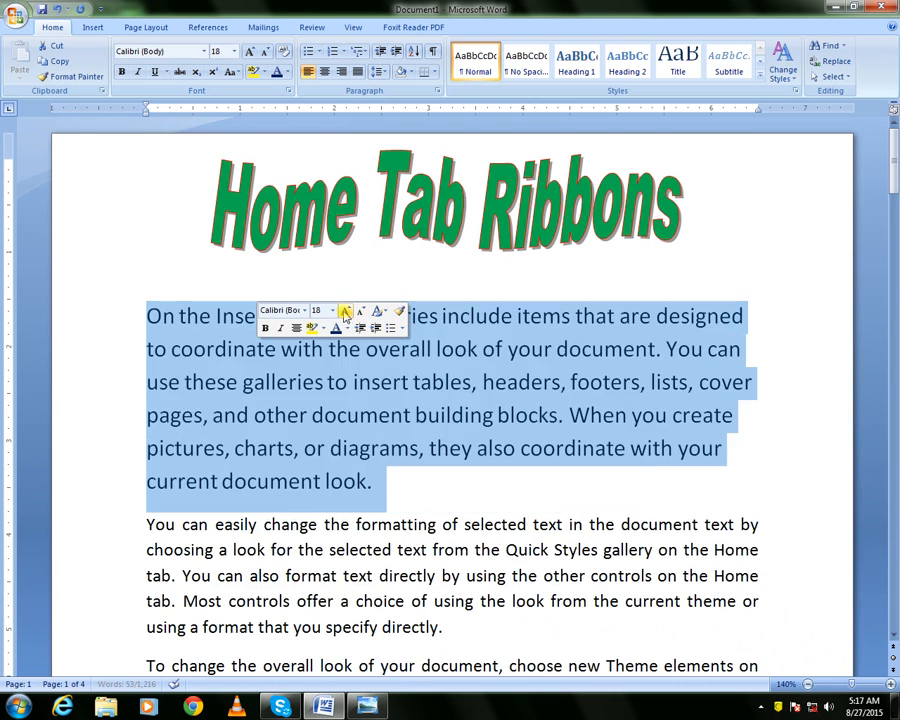
click(359, 312)
click(359, 312)
click(359, 312)
click(359, 312)
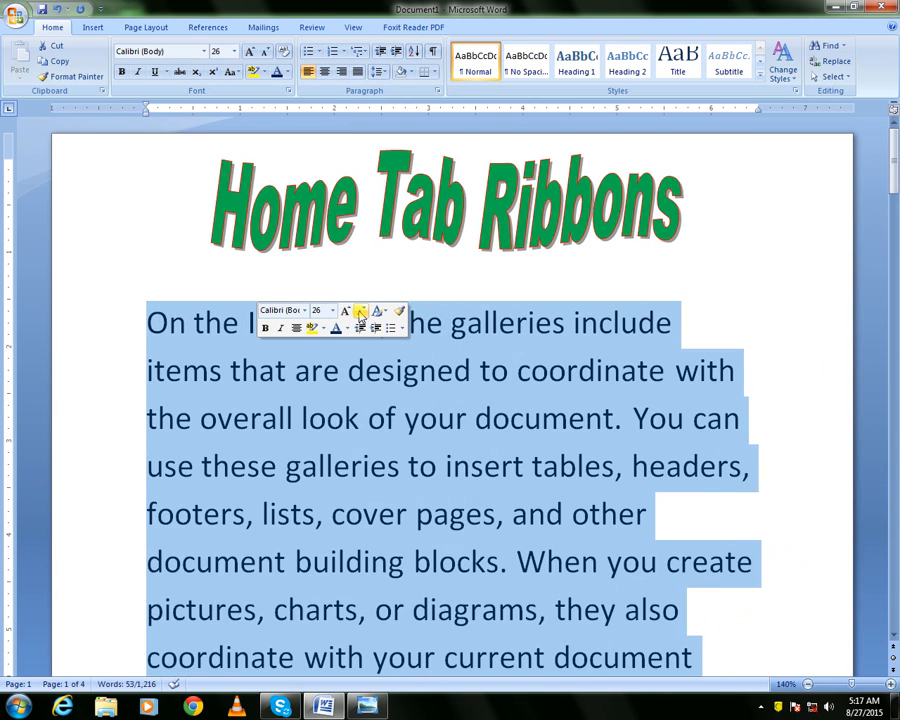
click(359, 313)
click(359, 313)
click(359, 313)
click(359, 313)
click(360, 313)
click(360, 313)
click(346, 313)
click(360, 314)
click(360, 314)
click(346, 313)
click(360, 313)
click(342, 312)
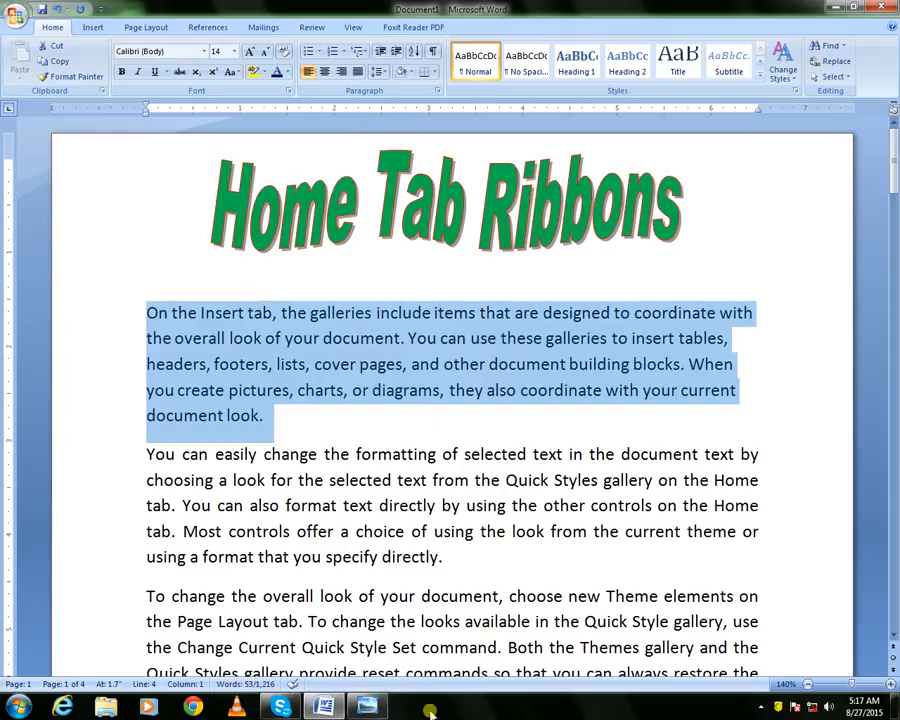
Switch to Windows Photo Viewer to view the keyboard picture, then return to Word
click(368, 706)
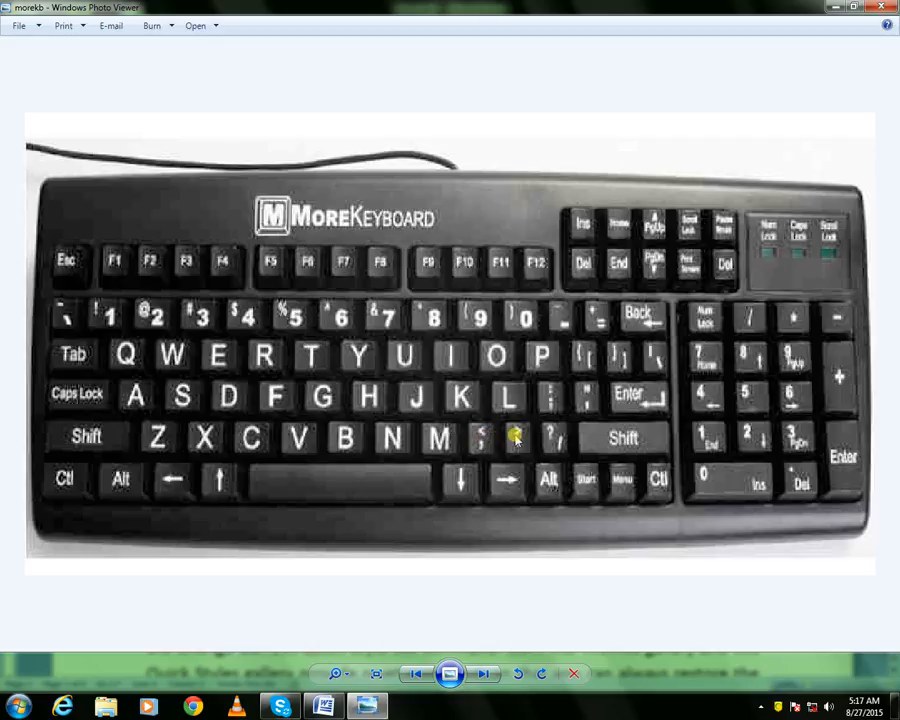
click(624, 201)
click(323, 707)
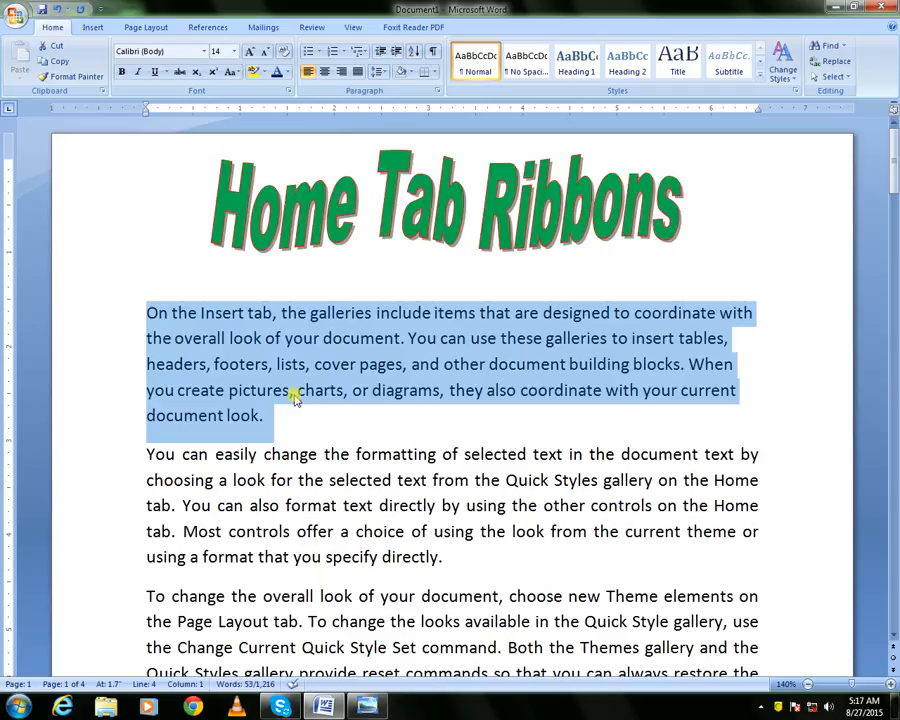
Grow the paragraph's font to 48 pt with the Grow Font keyboard shortcut
key(ctrl+shift+greater)
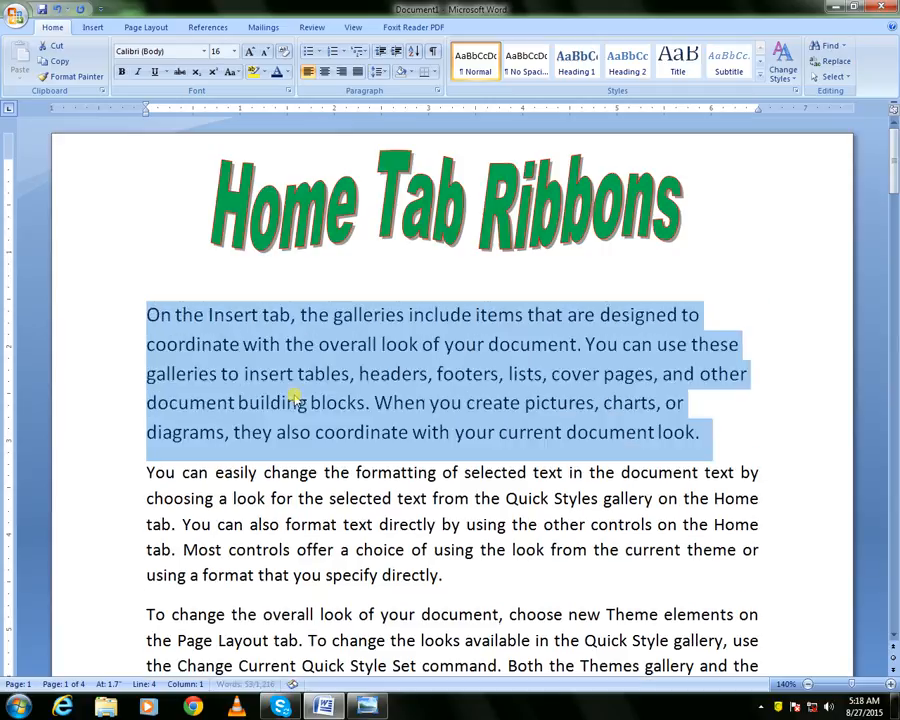
key(ctrl+shift+greater)
key(ctrl+shift+greater)
key(ctrl+shift+greater)
key(ctrl+shift+greater)
key(ctrl+shift+greater)
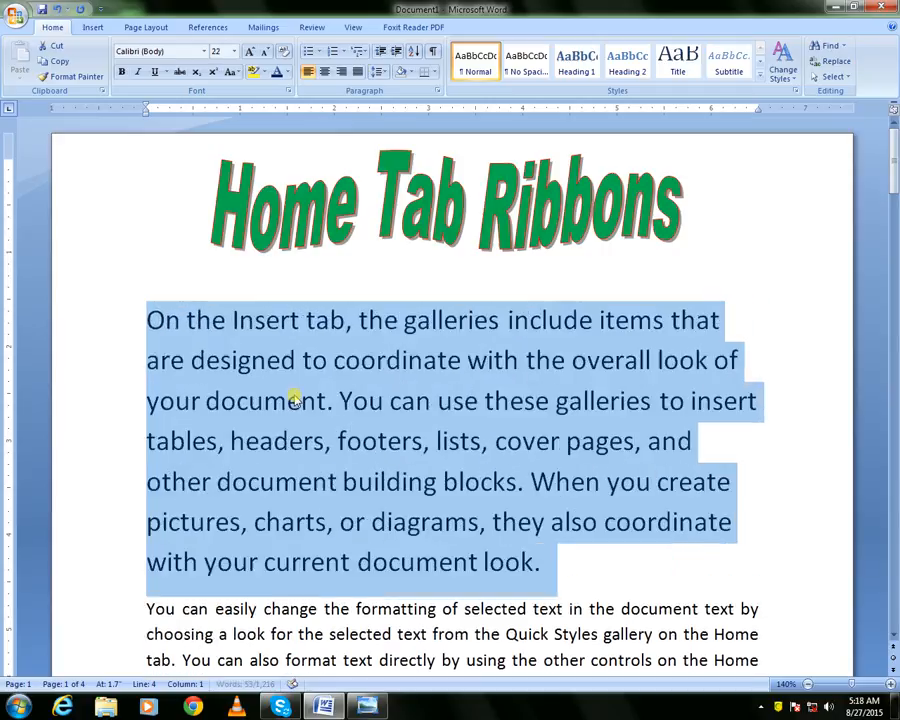
key(ctrl+shift+greater)
key(ctrl+shift+greater)
key(ctrl+shift+greater)
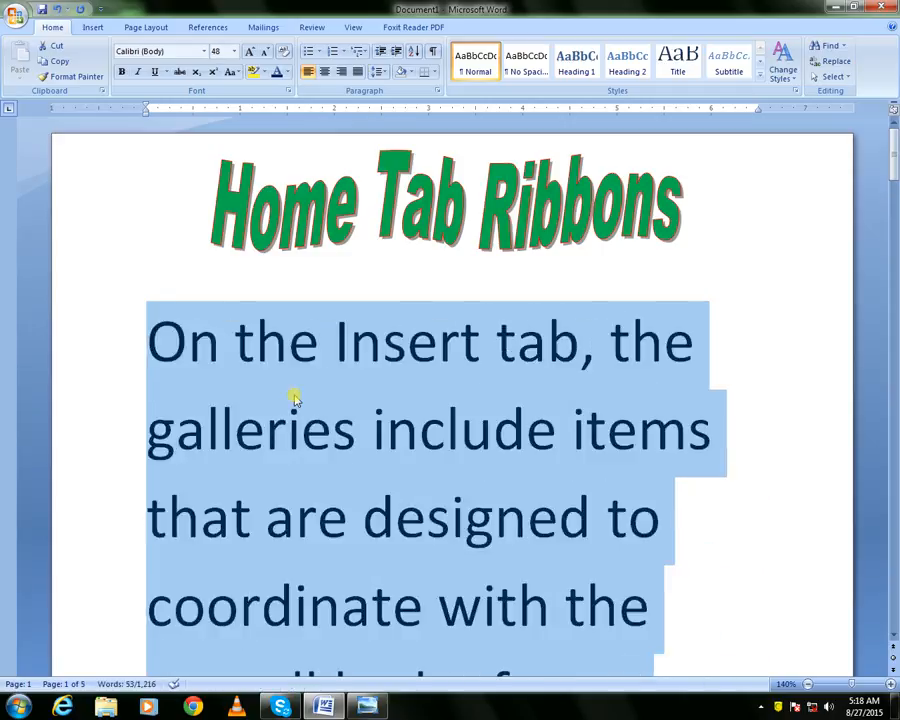
Shrink and grow the paragraph's font with the keyboard shortcuts, ending at 14 pt
key(ctrl+shift+less)
key(ctrl+shift+less)
key(ctrl+shift+less)
key(ctrl+shift+less)
key(ctrl+shift+less)
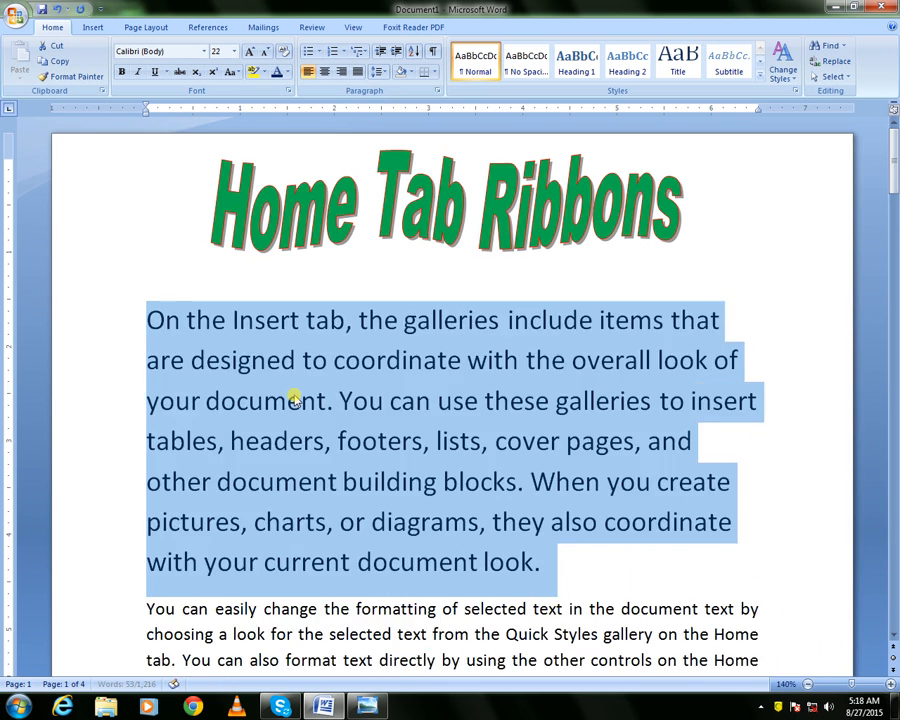
key(ctrl+shift+less)
key(ctrl+shift+less)
key(ctrl+shift+less)
key(ctrl+shift+less)
key(ctrl+shift+greater)
key(ctrl+shift+greater)
key(ctrl+shift+greater)
key(ctrl+shift+less)
key(ctrl+shift+less)
key(ctrl+shift+greater)
key(ctrl+shift+less)
key(ctrl+shift+less)
key(ctrl+shift+less)
key(ctrl+shift+greater)
key(ctrl+shift+less)
key(ctrl+shift+greater)
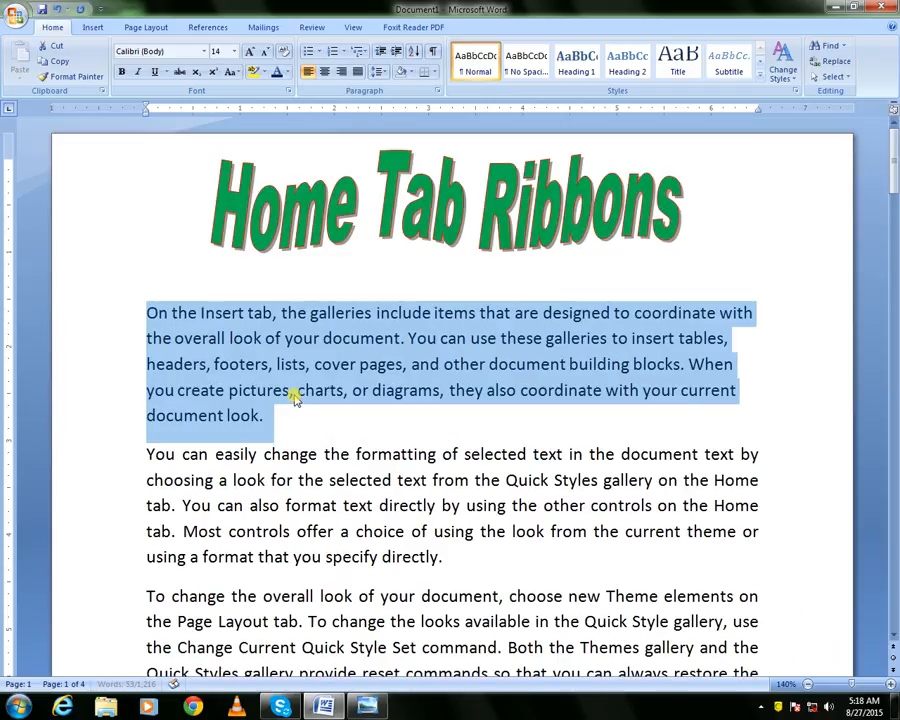
key(ctrl+shift+greater)
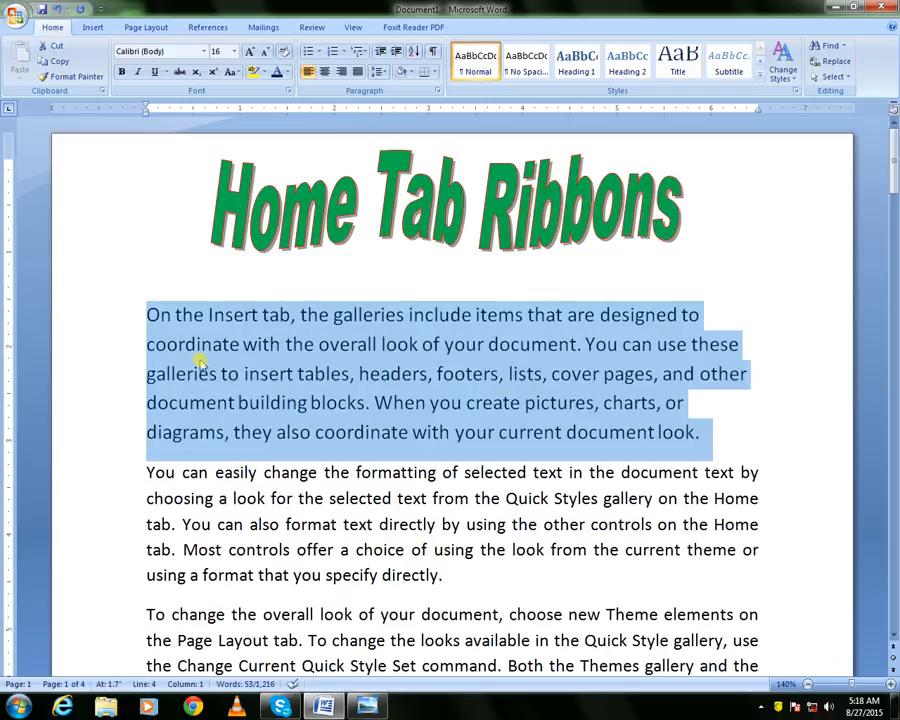
key(ctrl+shift+less)
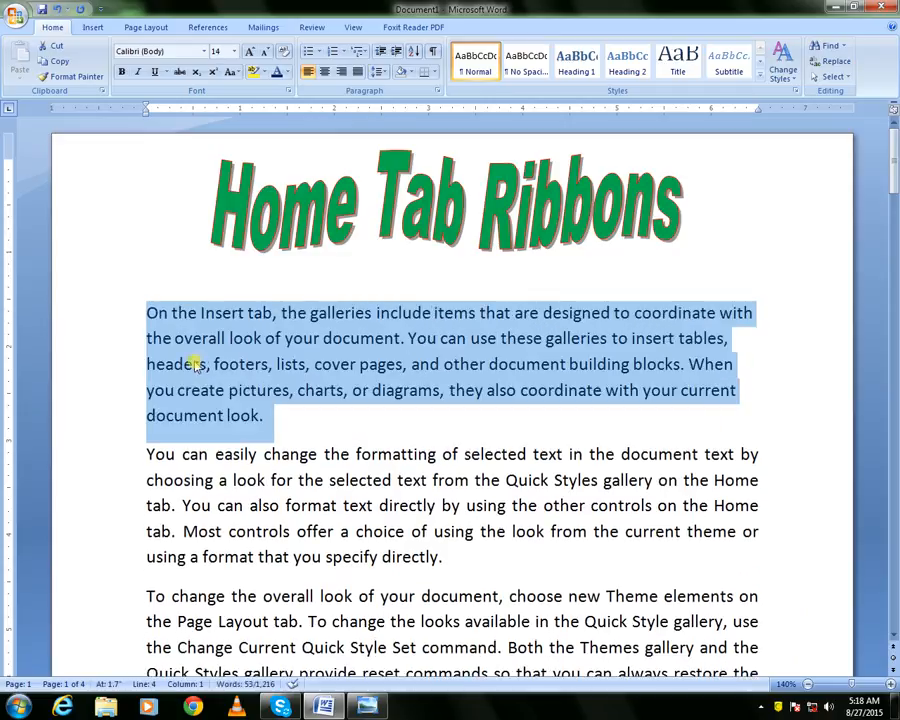
Reselect the first paragraph and toggle bold on and off using the ribbon, mini toolbar and keyboard shortcut
click(113, 320)
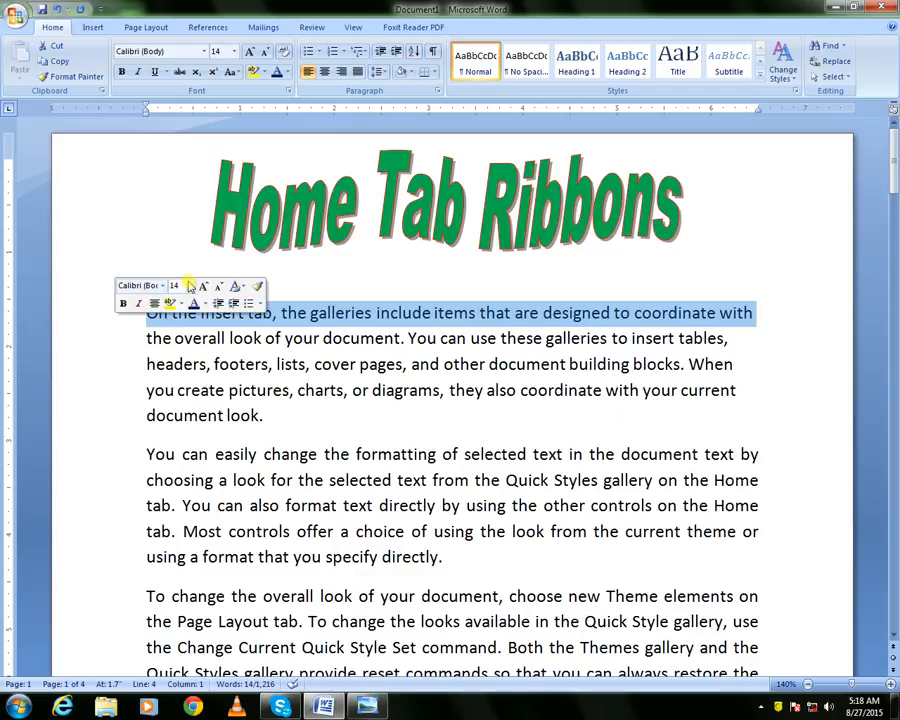
click(147, 340)
drag(146, 312, 247, 408)
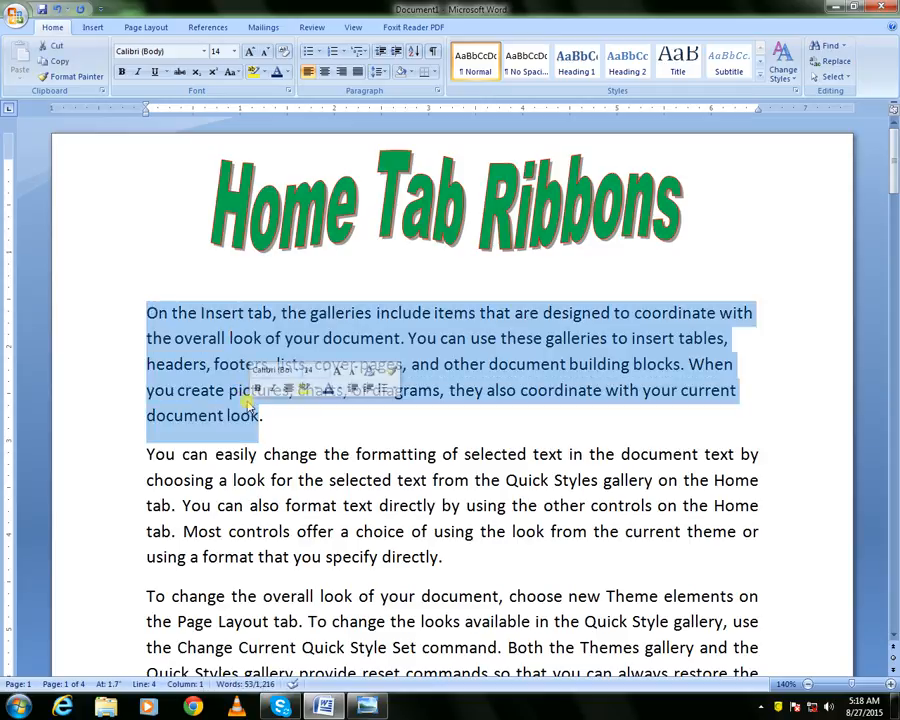
click(122, 74)
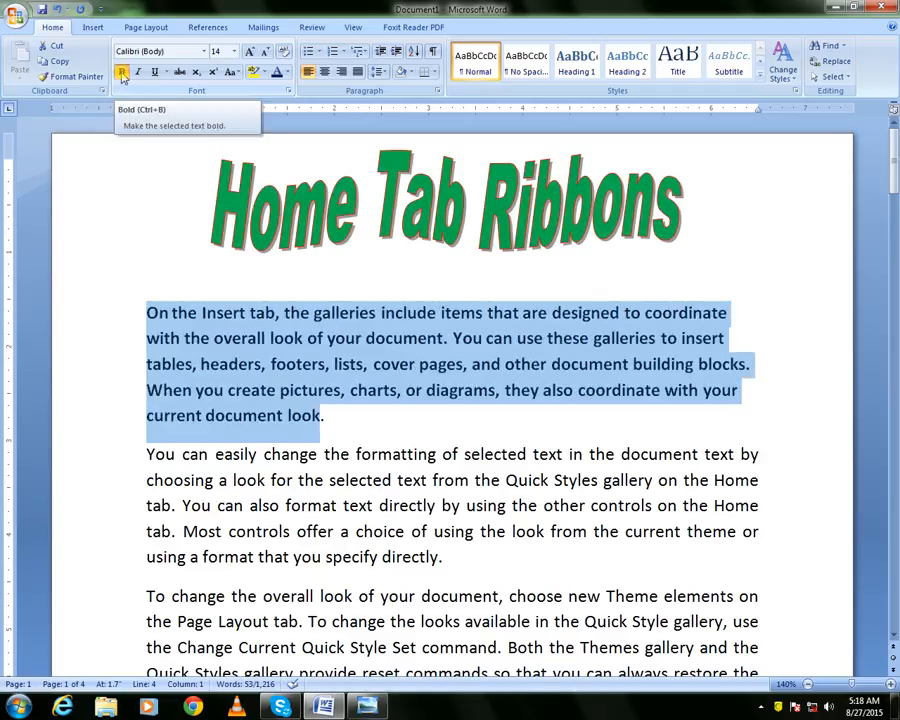
click(122, 74)
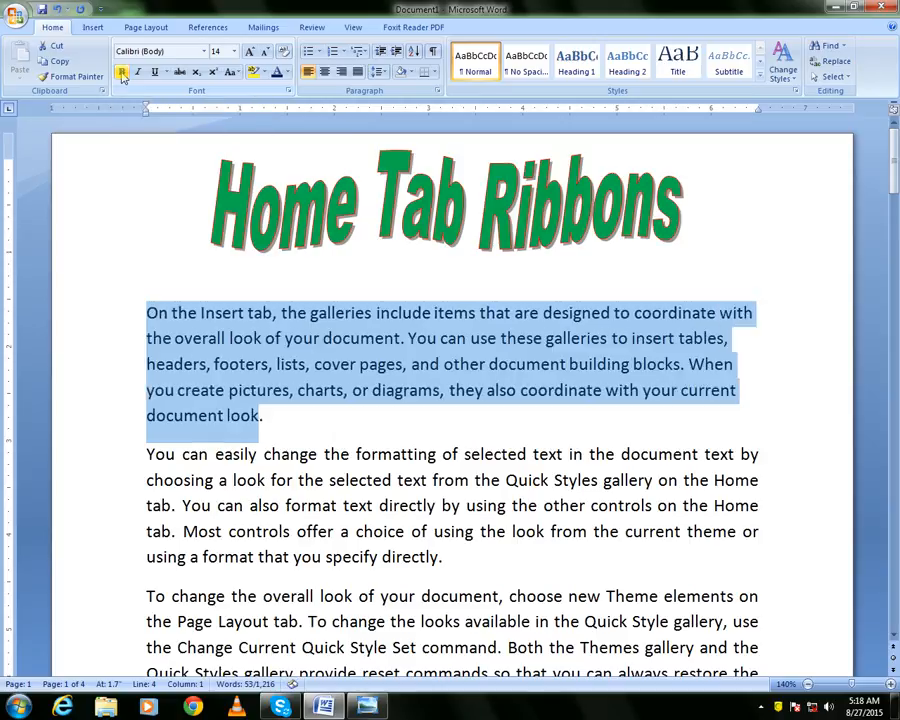
click(122, 74)
click(122, 74)
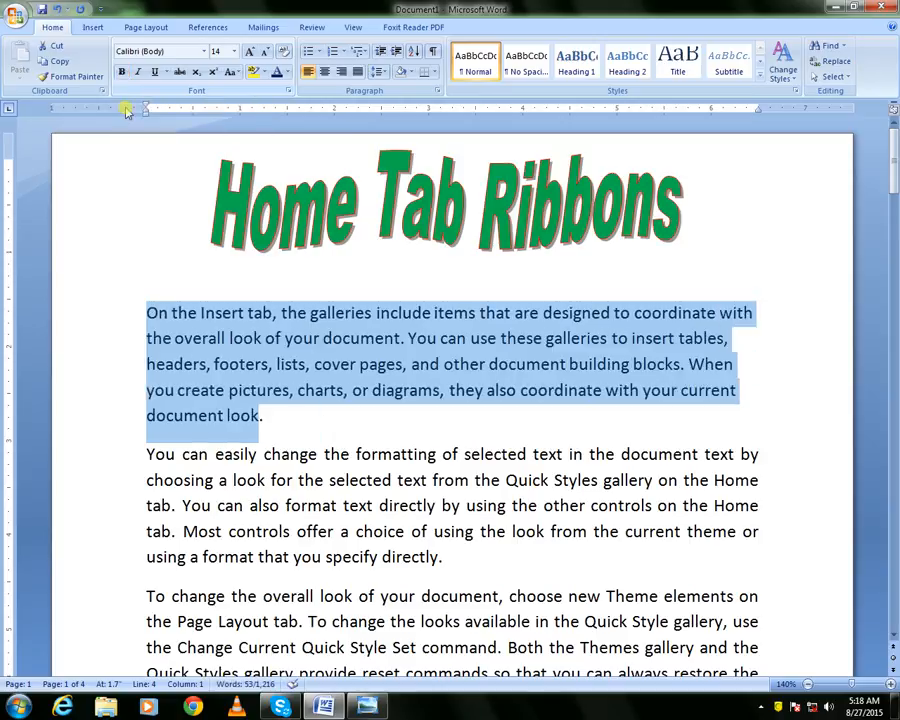
right_click(223, 329)
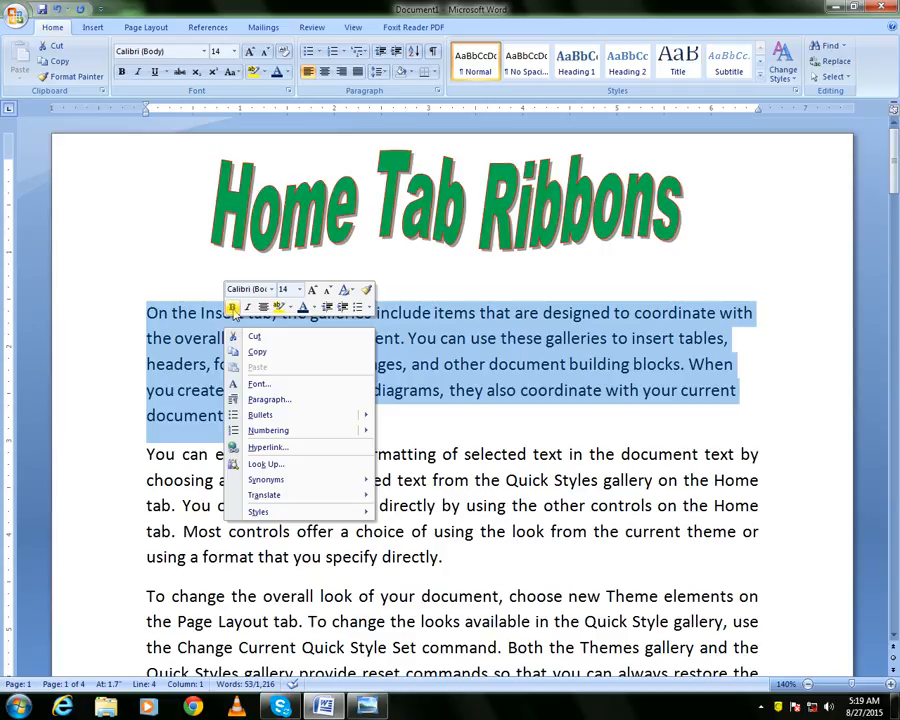
click(232, 309)
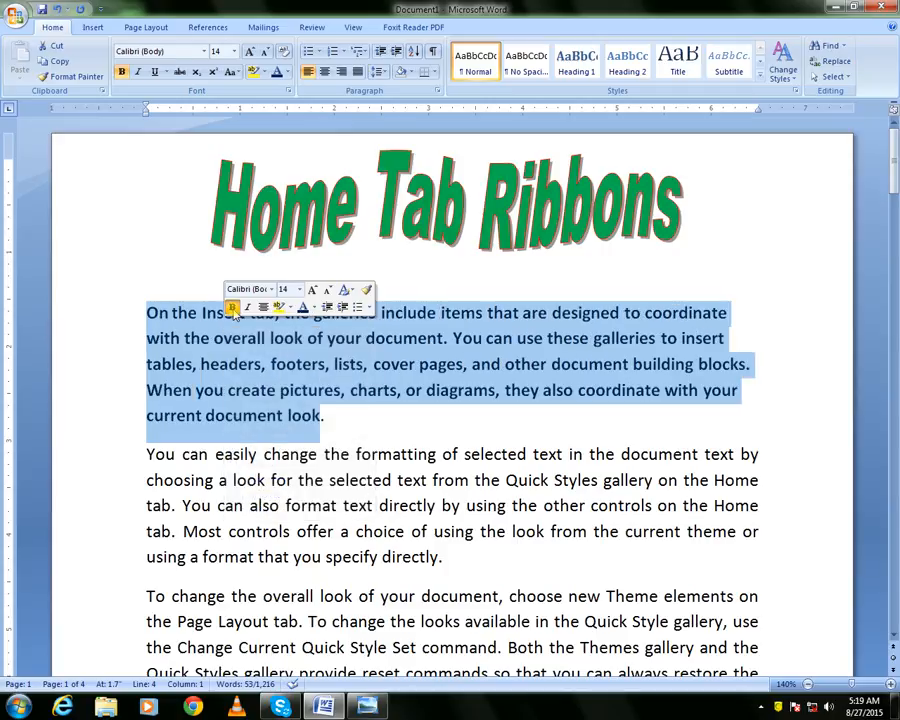
click(232, 309)
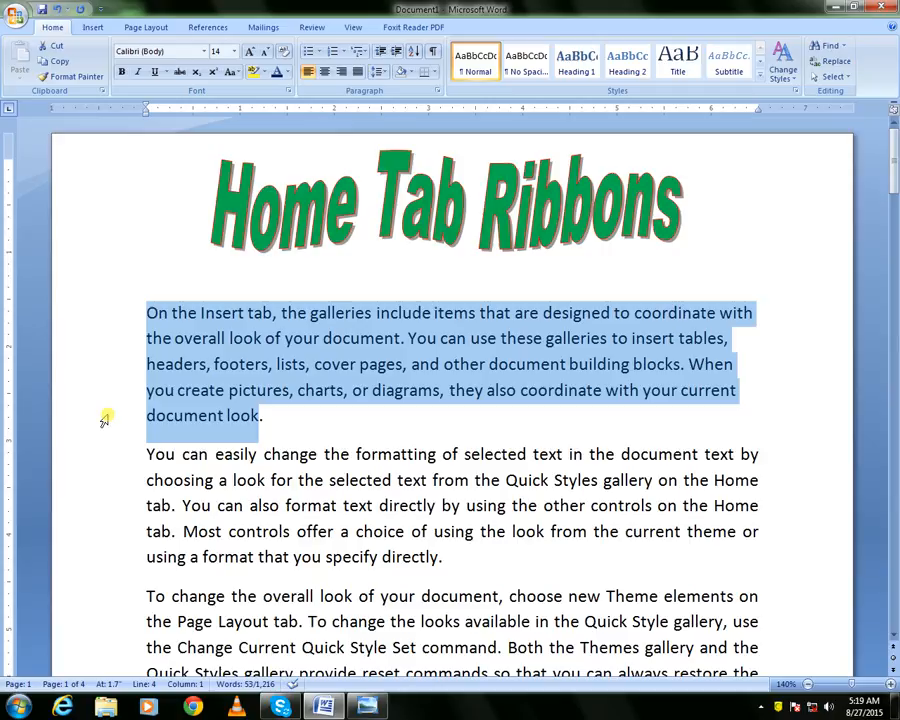
key(ctrl+b)
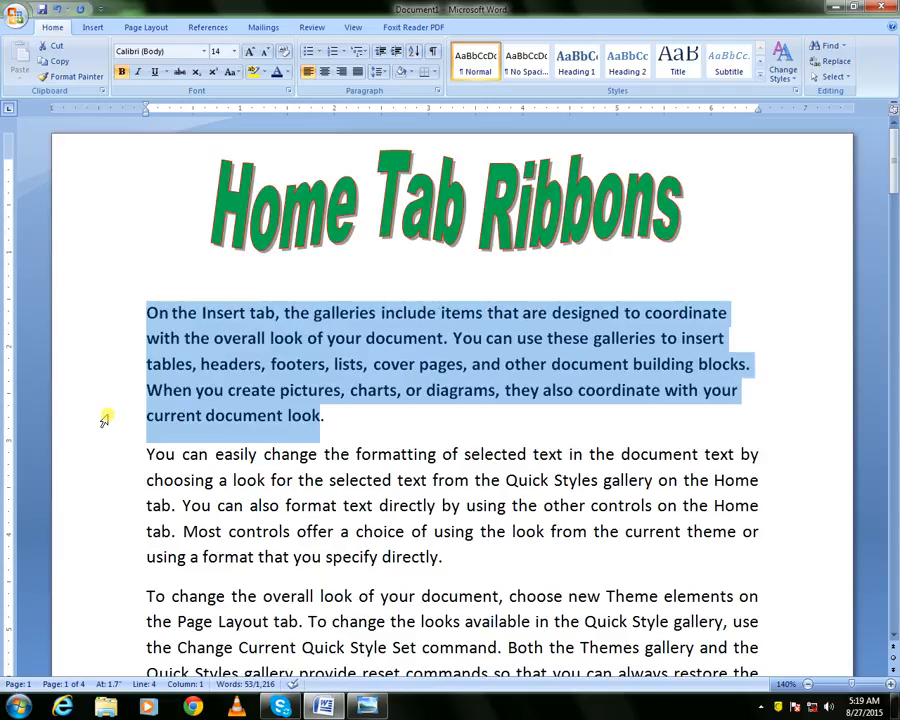
key(ctrl+b)
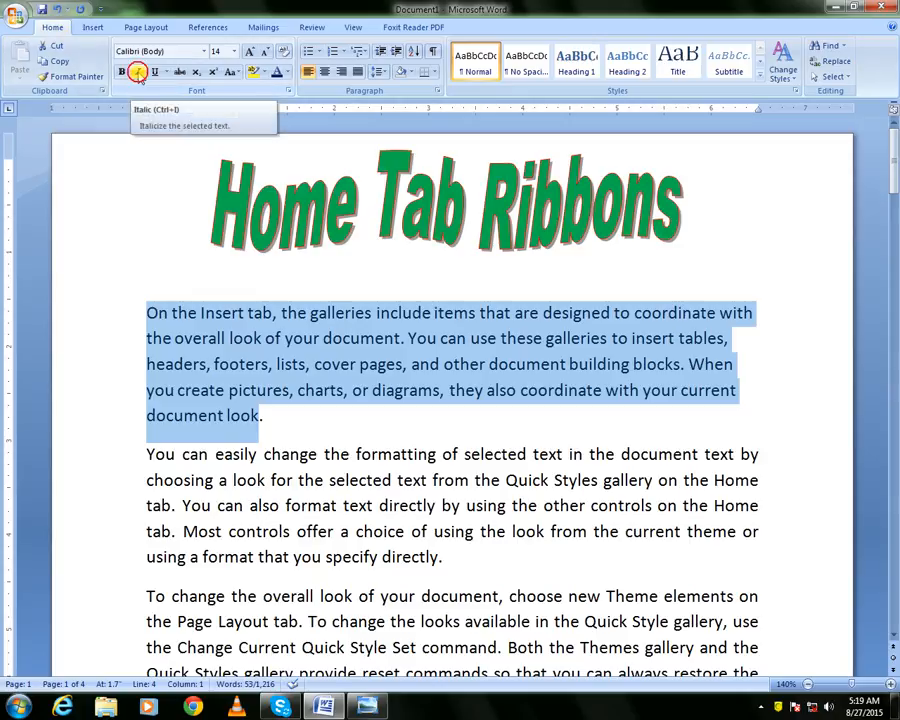
Toggle italic on and off for the paragraph using the ribbon, mini toolbar and keyboard shortcut
click(139, 74)
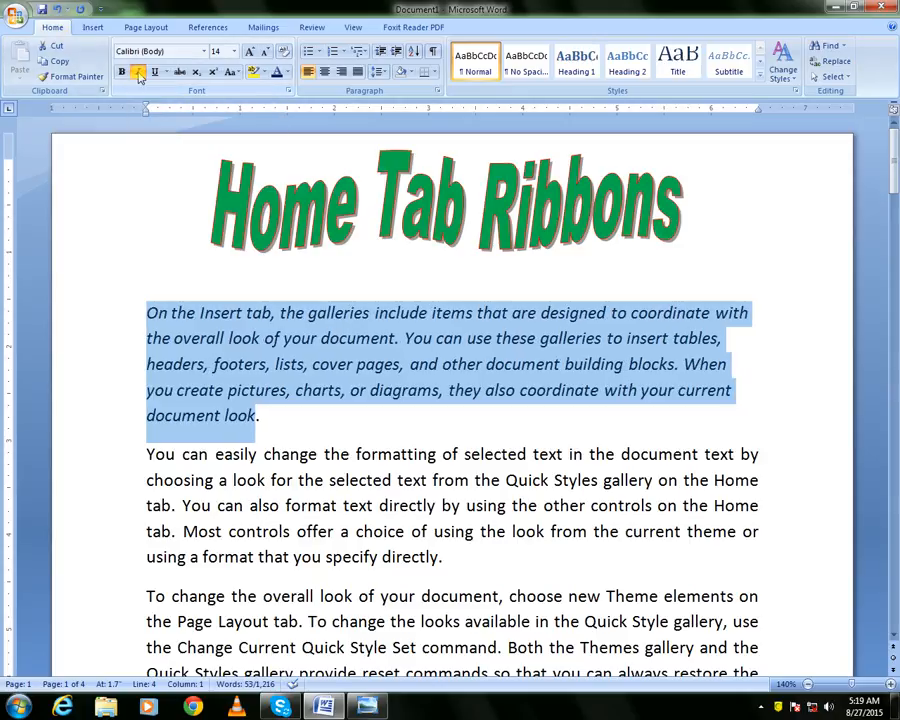
click(623, 201)
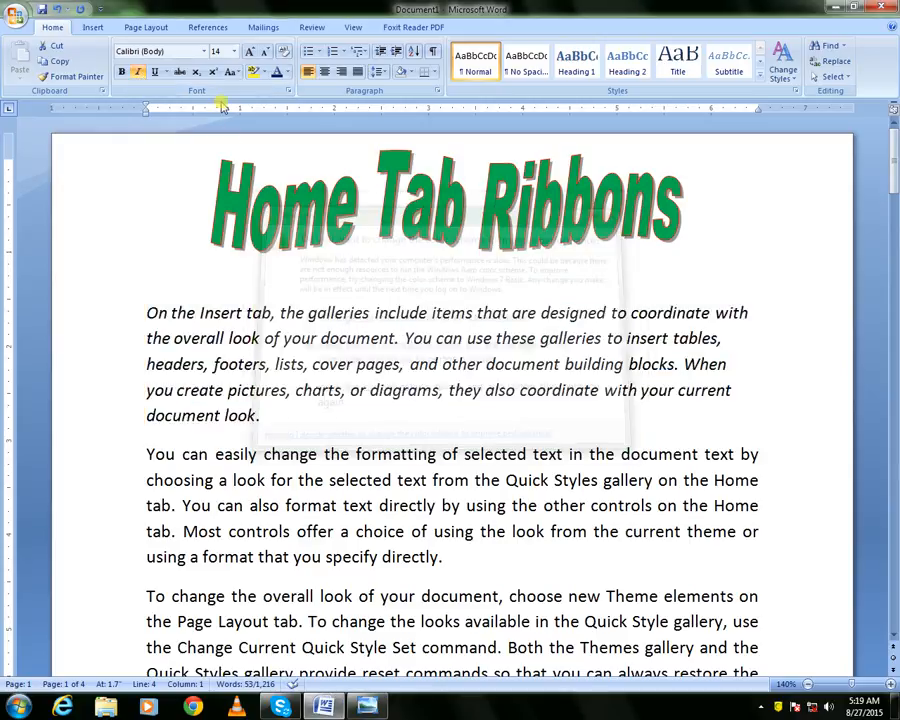
click(140, 73)
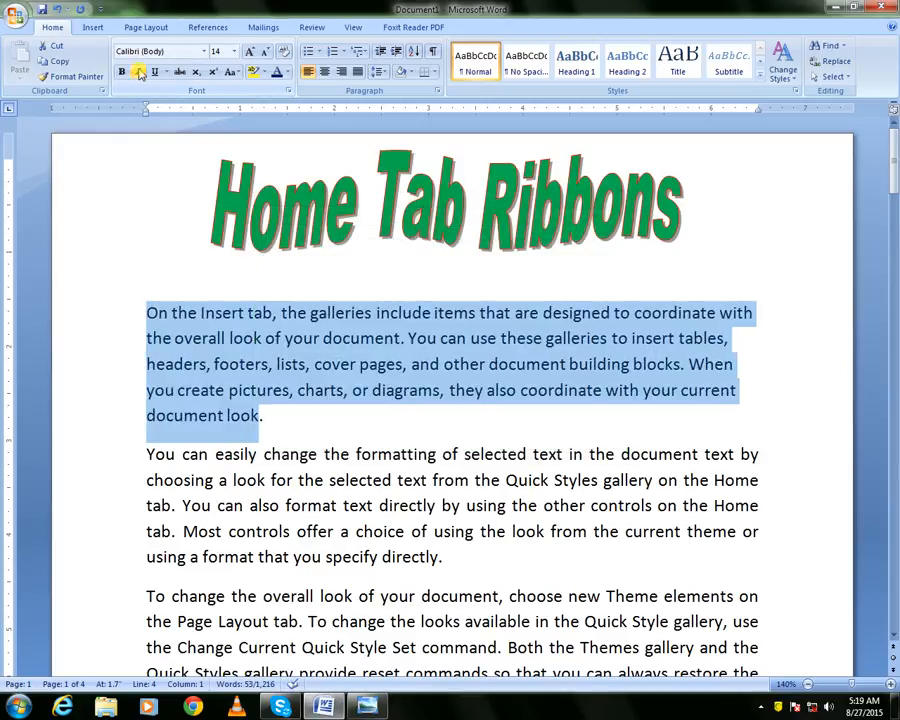
right_click(227, 347)
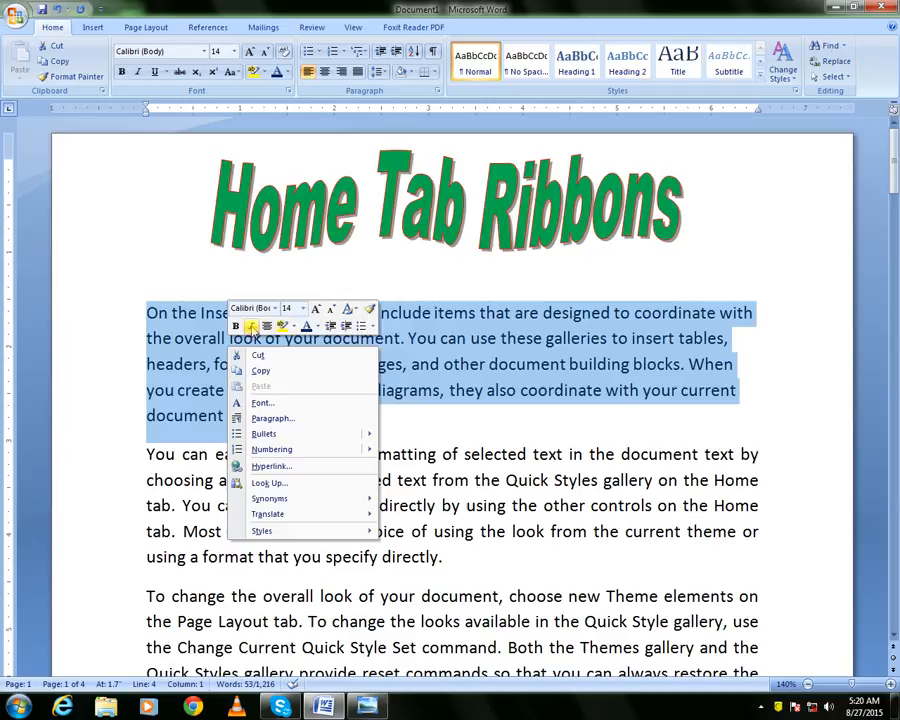
click(251, 327)
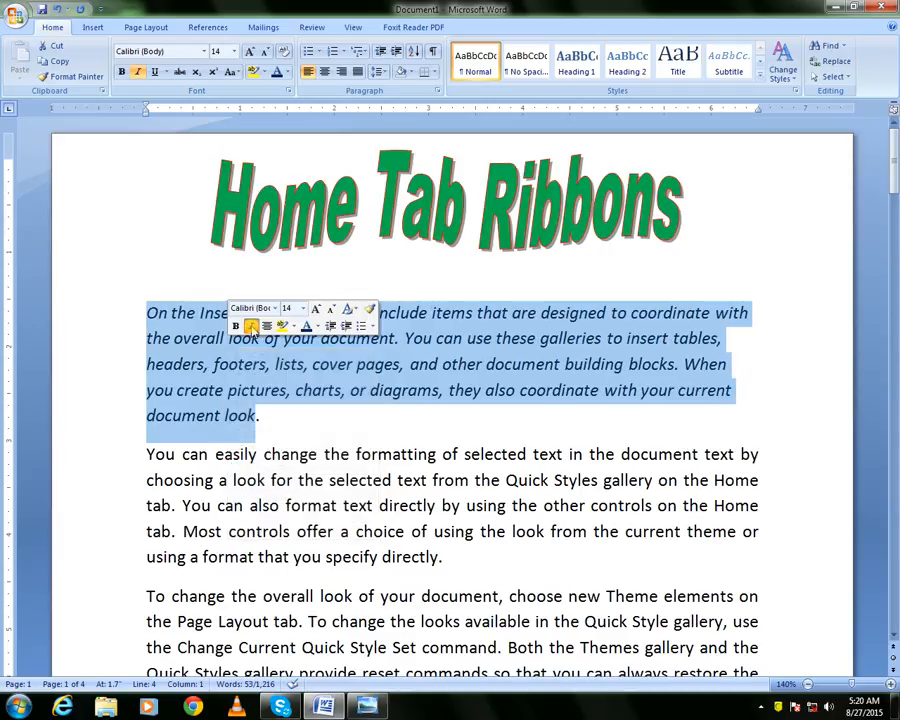
click(251, 327)
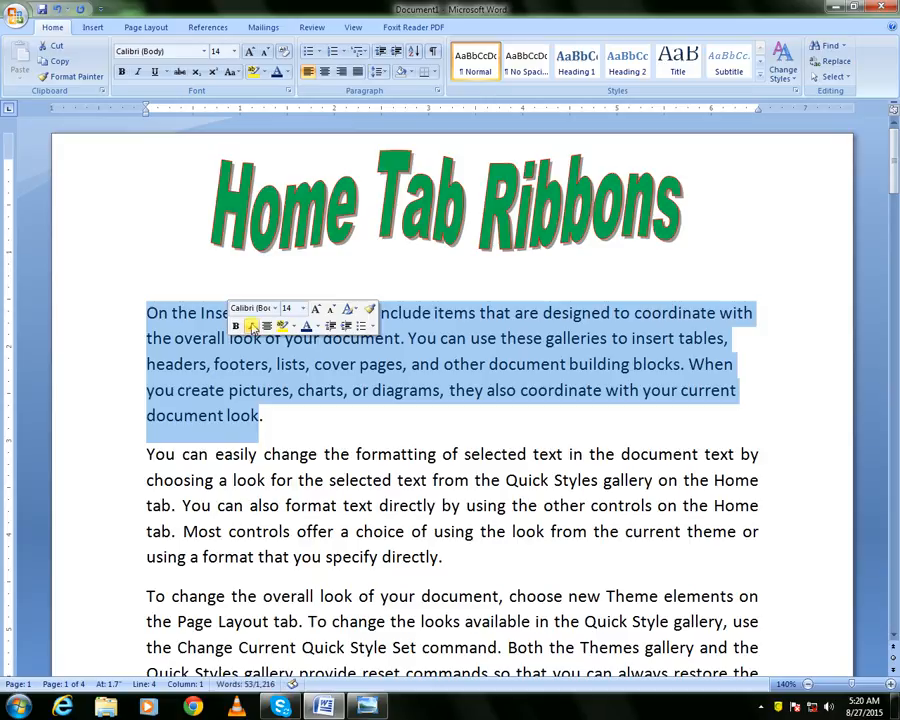
click(261, 340)
drag(151, 313, 264, 416)
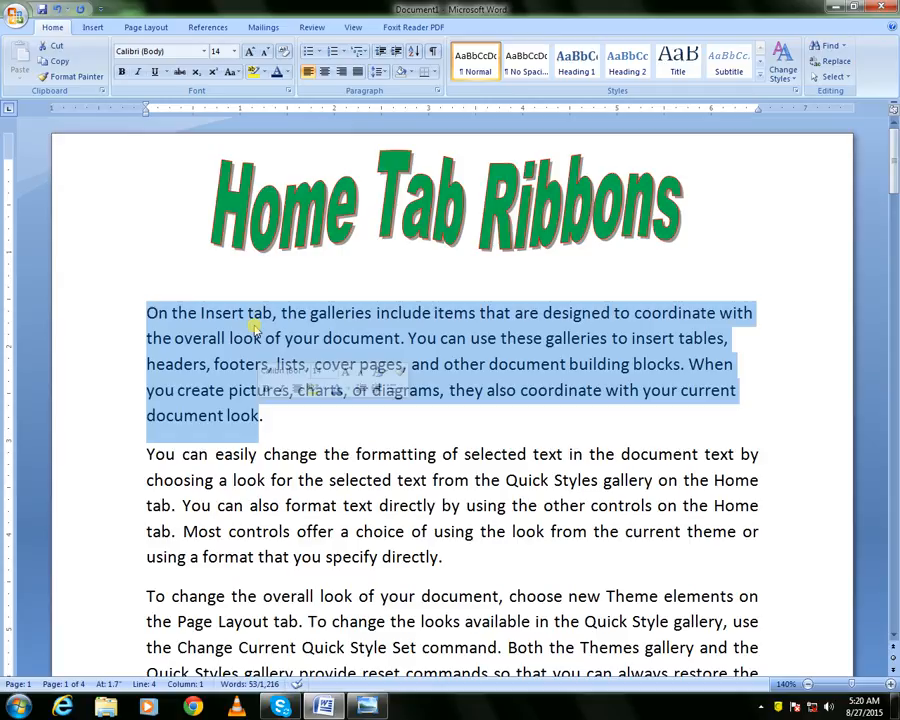
key(ctrl+i)
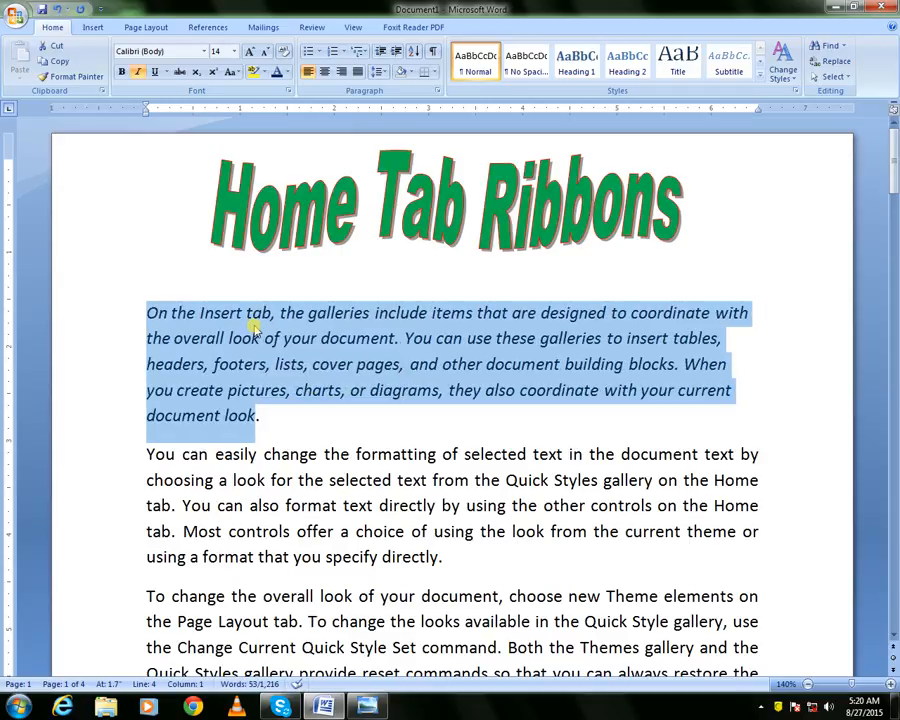
key(ctrl+i)
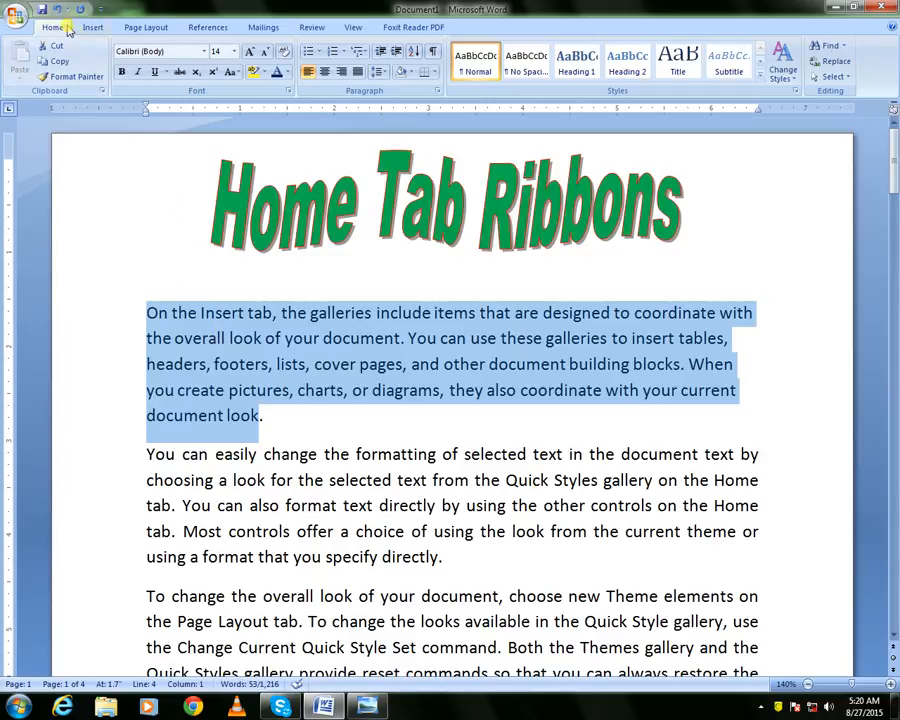
Underline the first paragraph, then reselect it and remove the underline
click(154, 72)
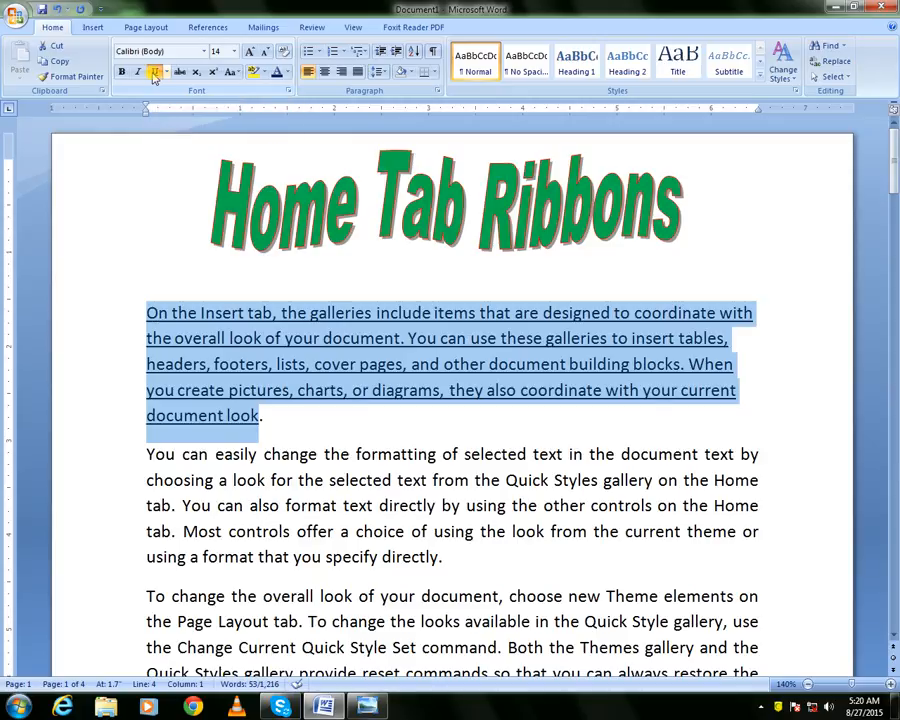
click(130, 242)
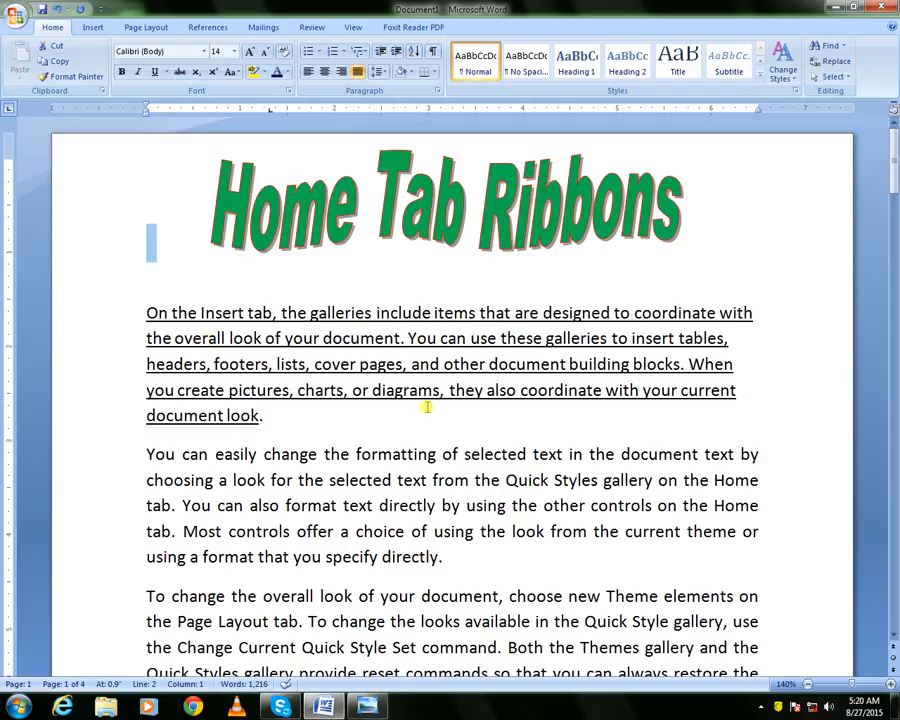
drag(142, 312, 258, 416)
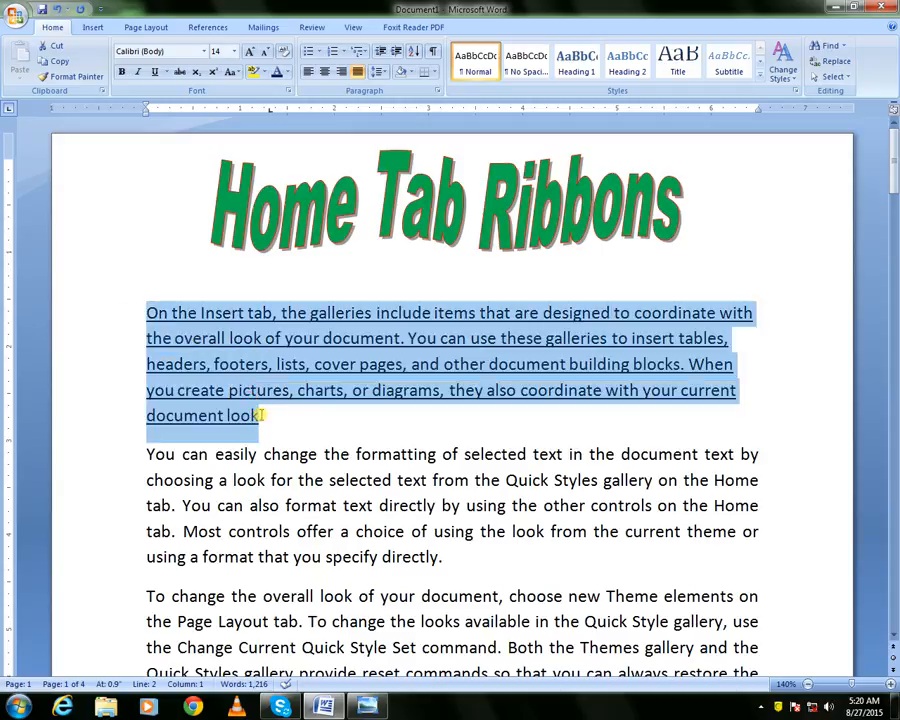
click(155, 74)
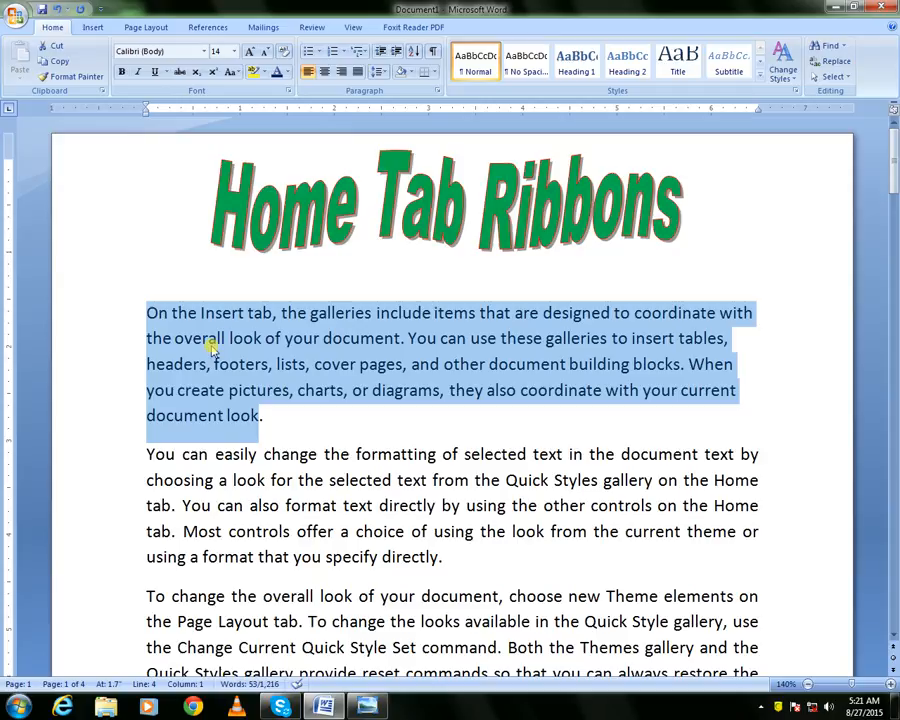
Apply and remove underline on the selected paragraph with the keyboard shortcut, and dismiss the system colour-scheme prompt
key(ctrl+u)
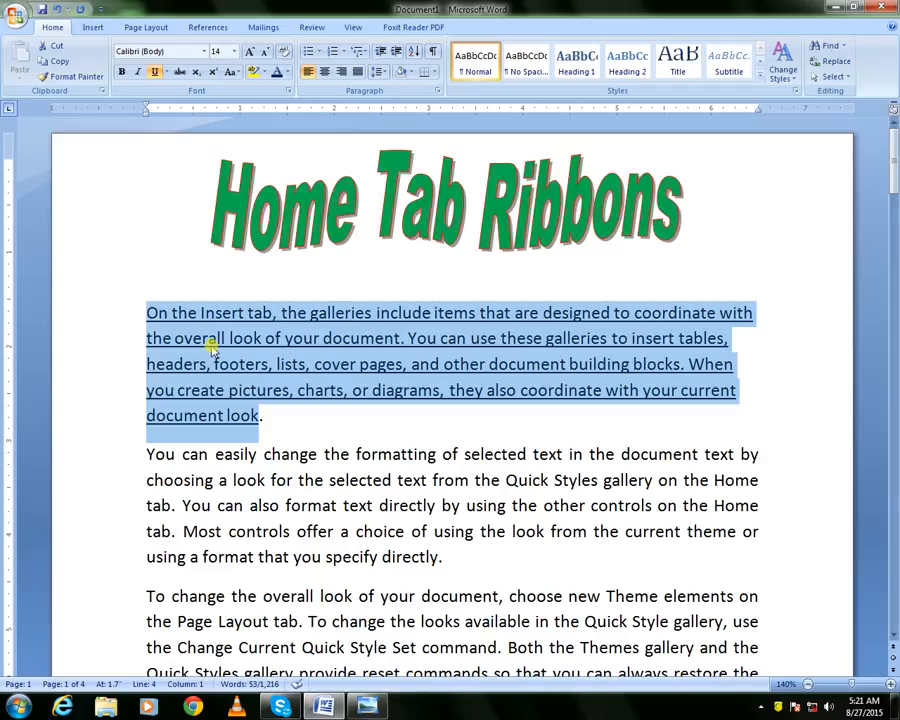
key(ctrl+u)
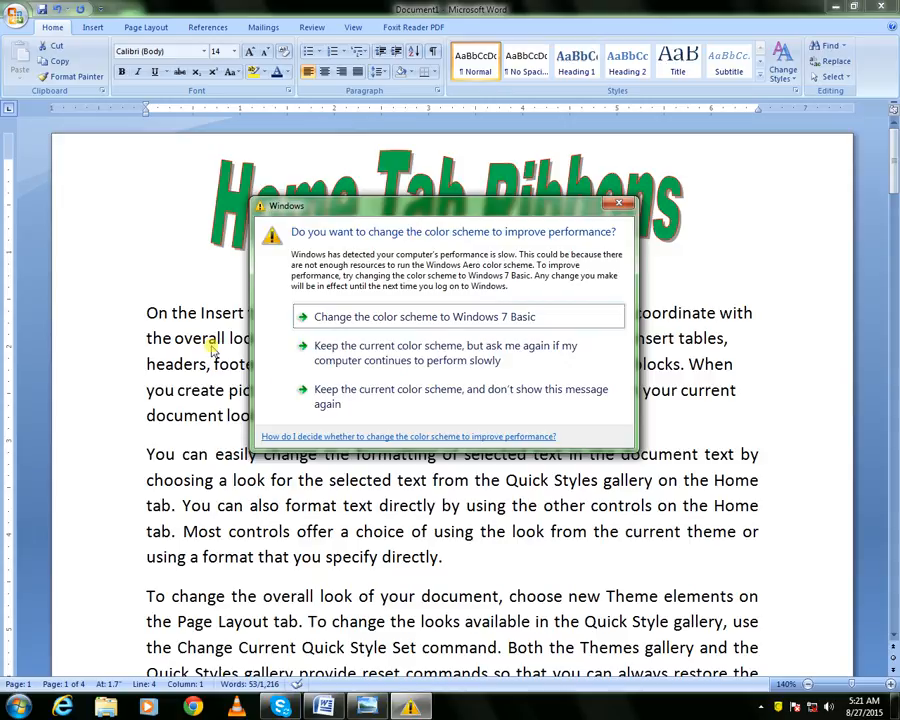
click(623, 203)
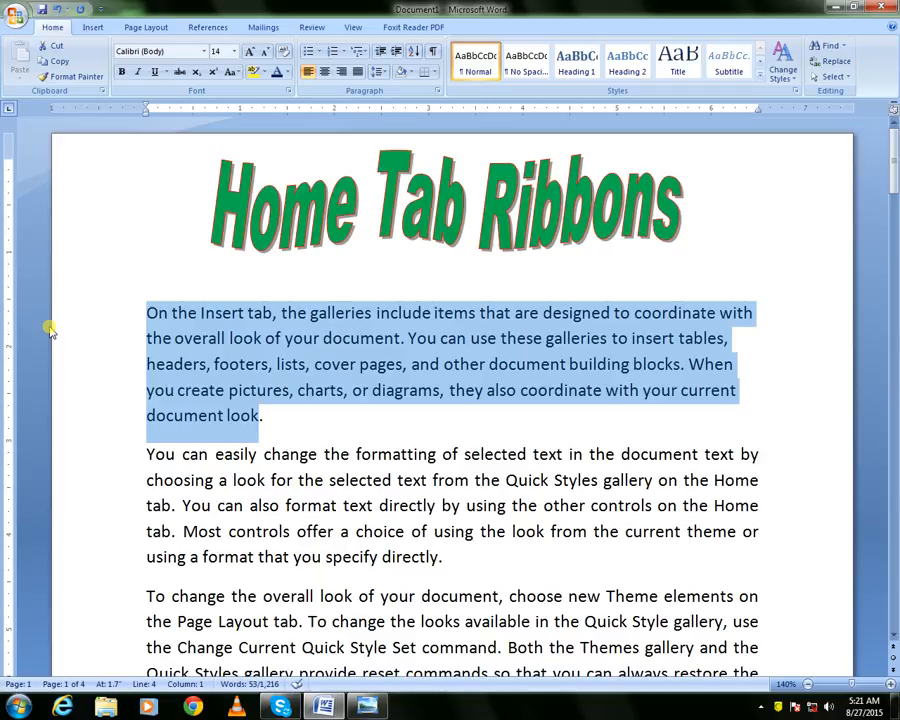
click(757, 708)
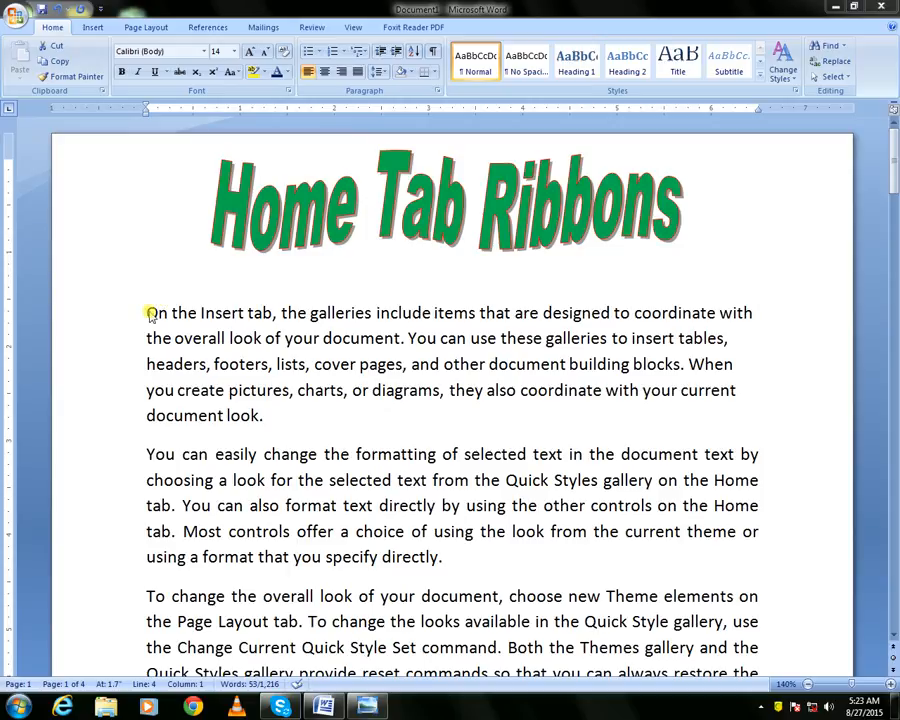
Reselect the first paragraph and browse the underline style options without applying one
triple_click(203, 343)
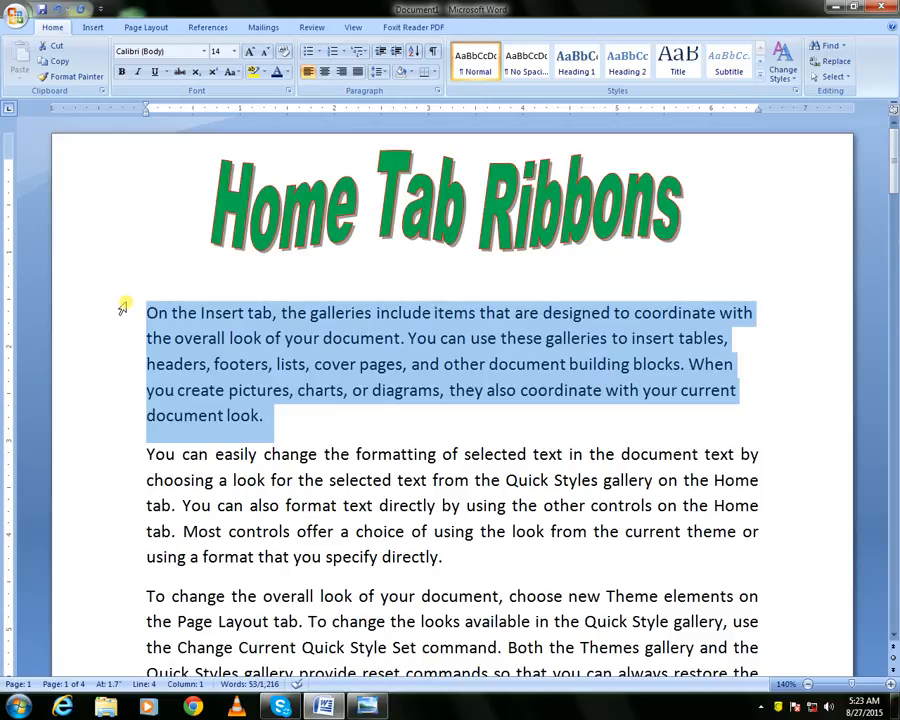
click(168, 74)
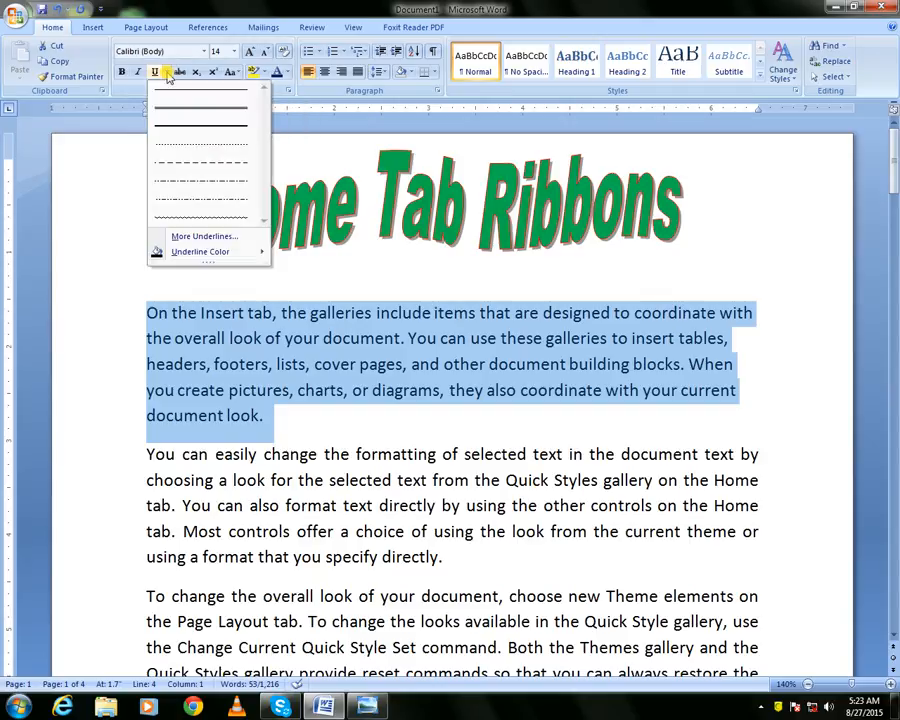
click(168, 74)
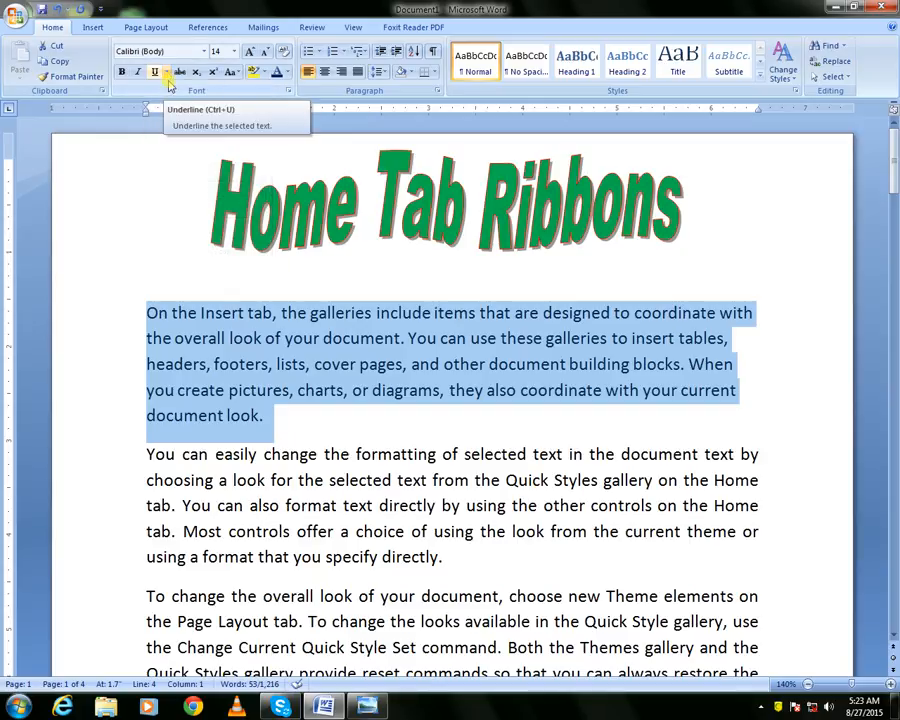
click(168, 74)
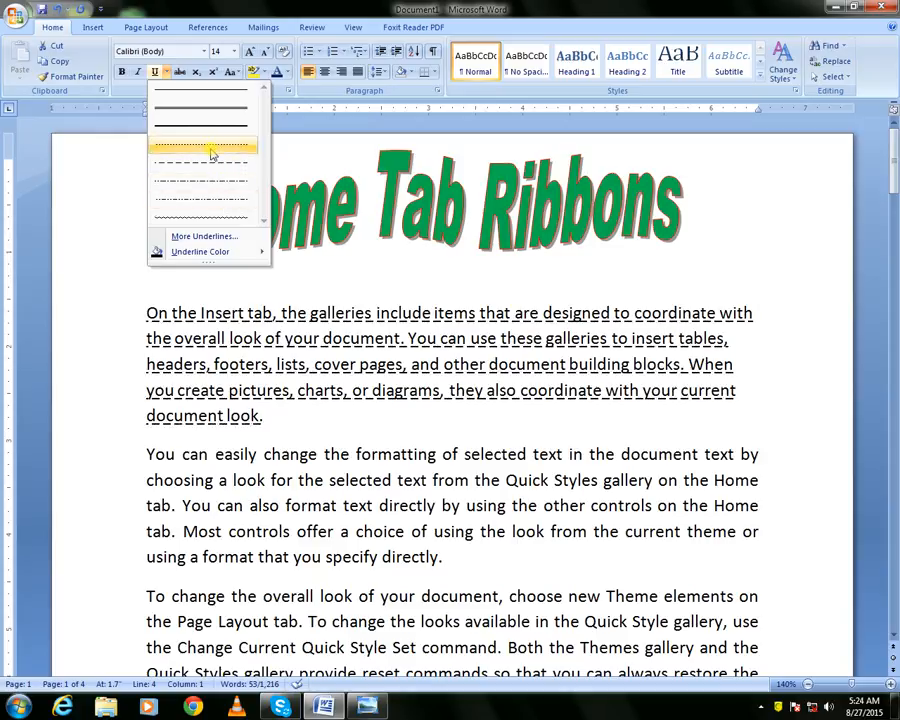
click(166, 72)
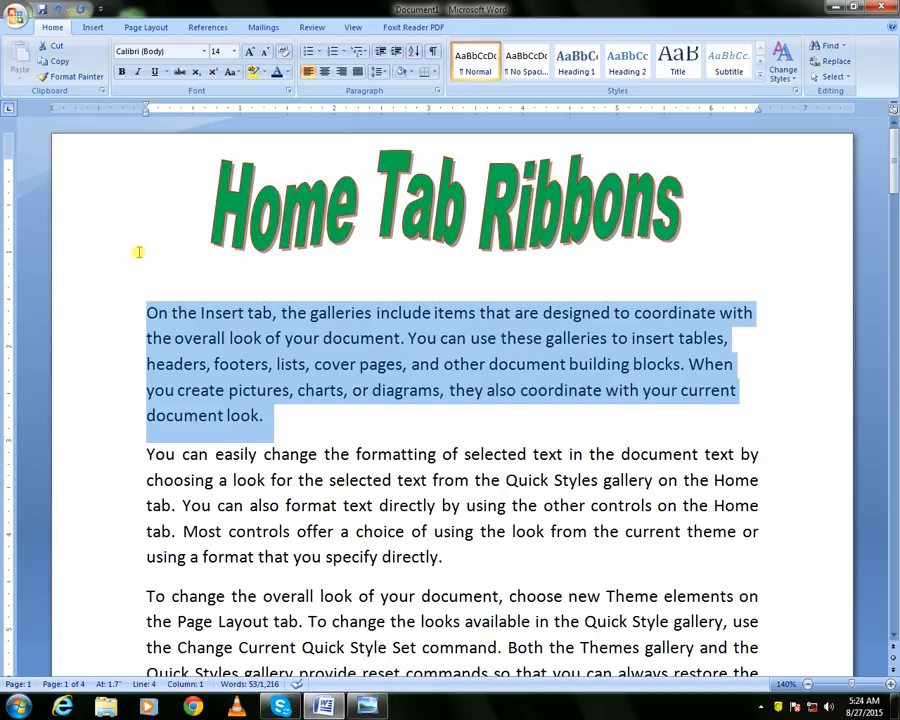
Underline only the words of the paragraph by shortcut, then reselect the paragraph and remove the underline
key(ctrl+shift+w)
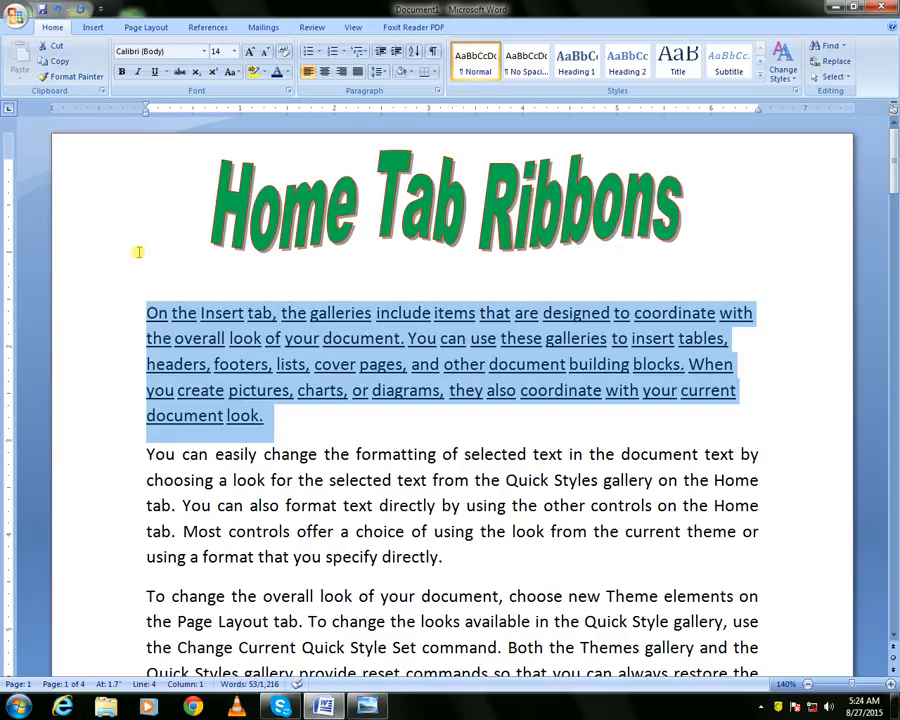
click(117, 295)
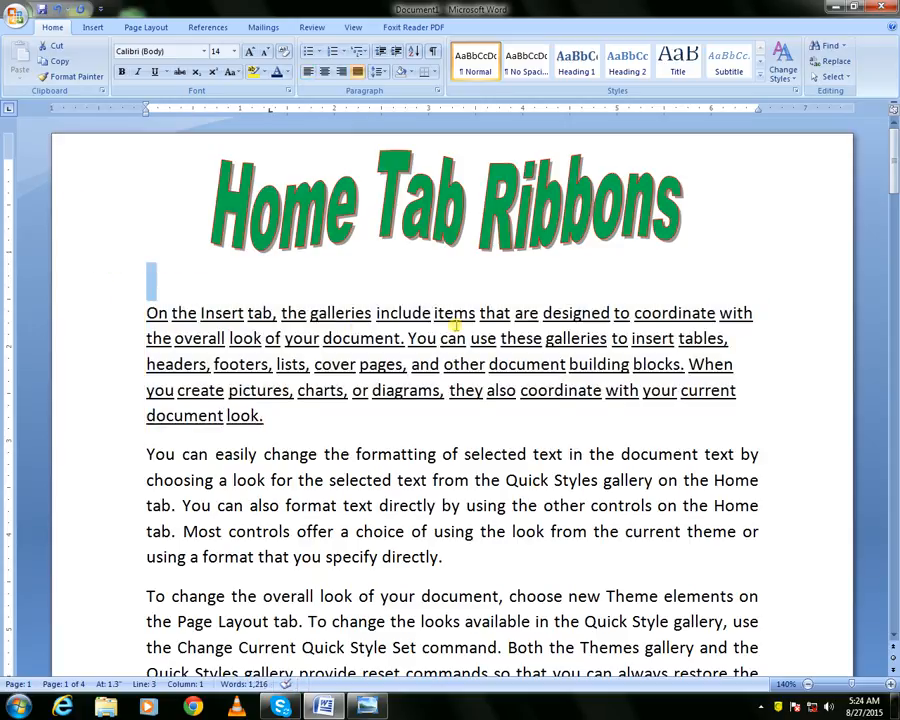
drag(145, 312, 249, 423)
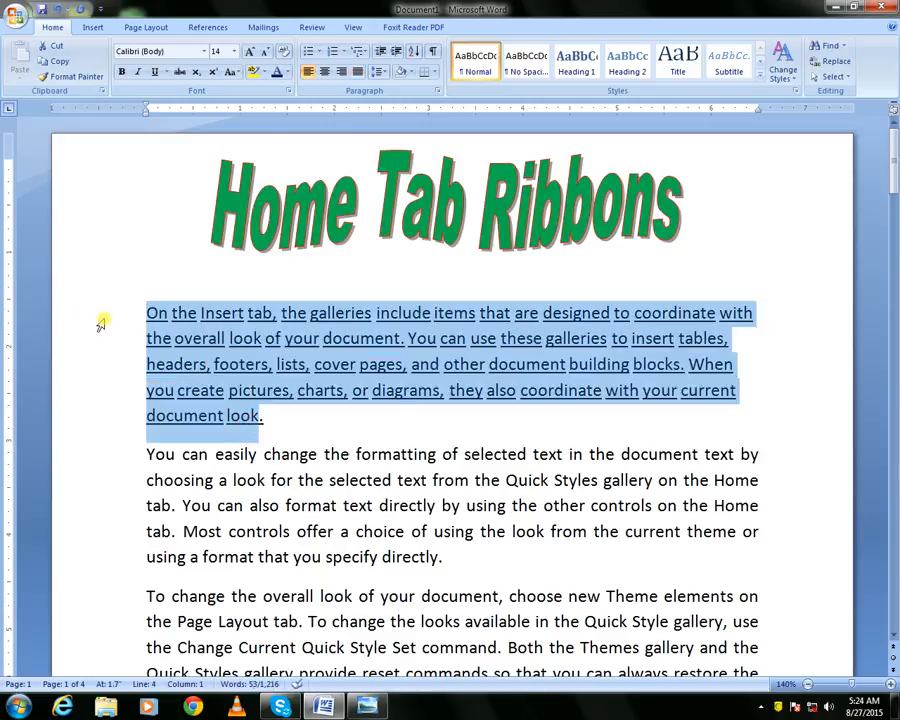
key(ctrl+u)
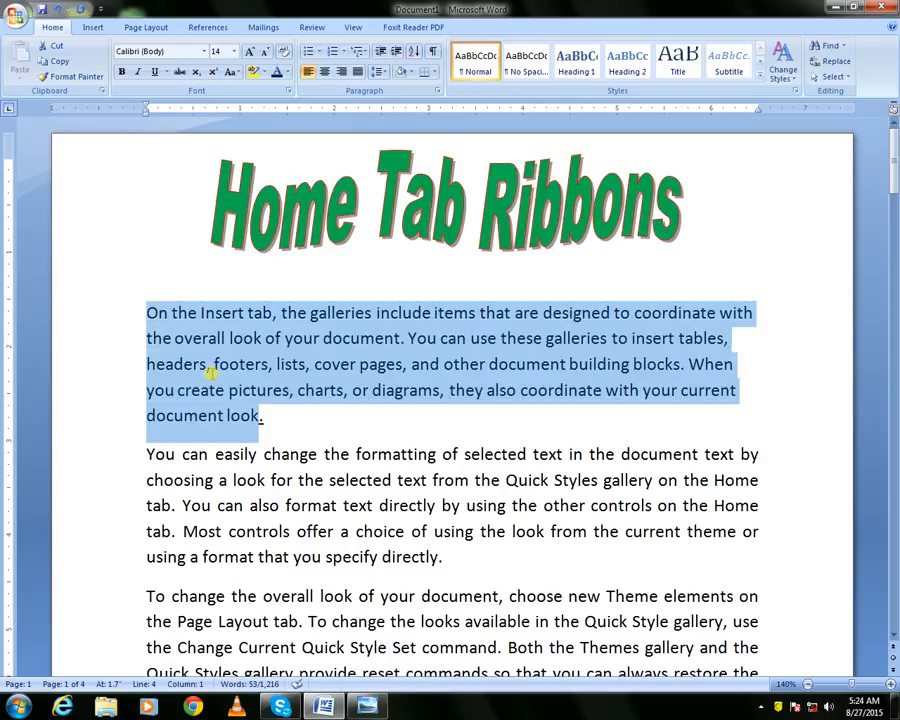
Reselect the first paragraph and set its font colour to red
click(212, 368)
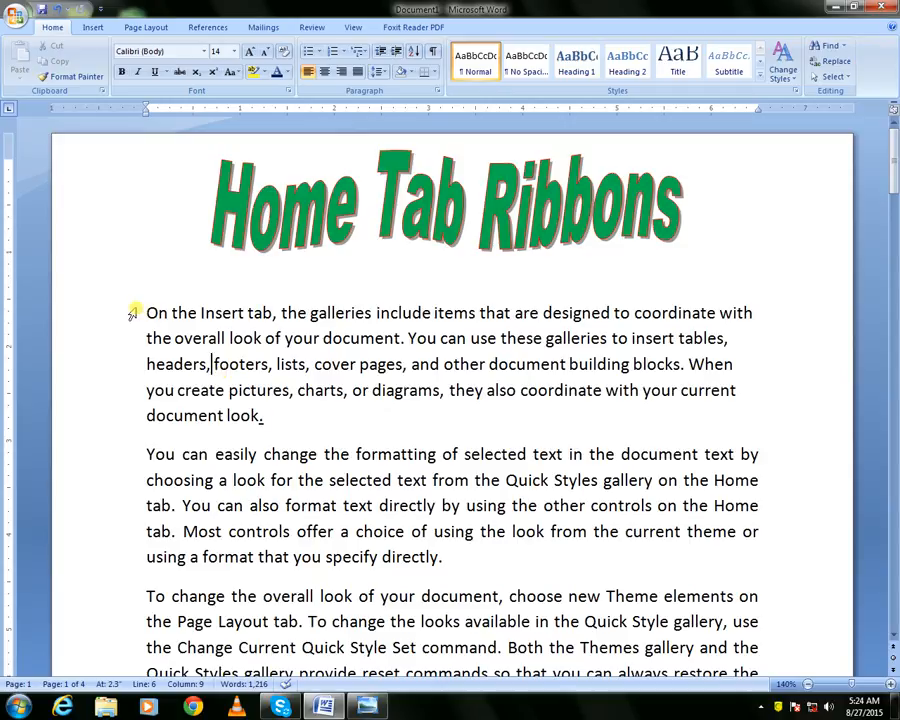
drag(145, 313, 257, 416)
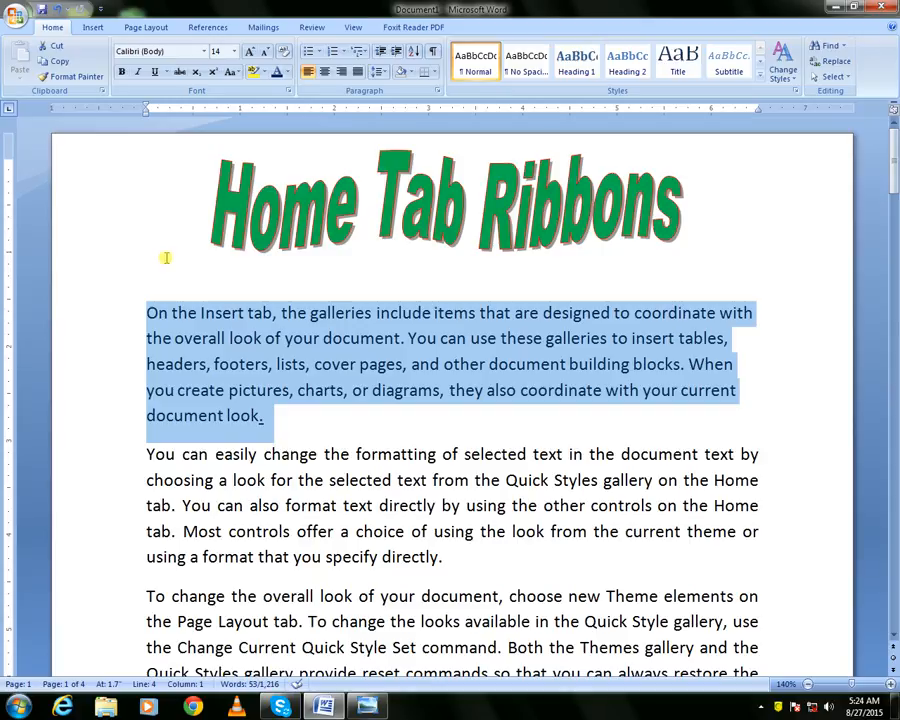
click(618, 206)
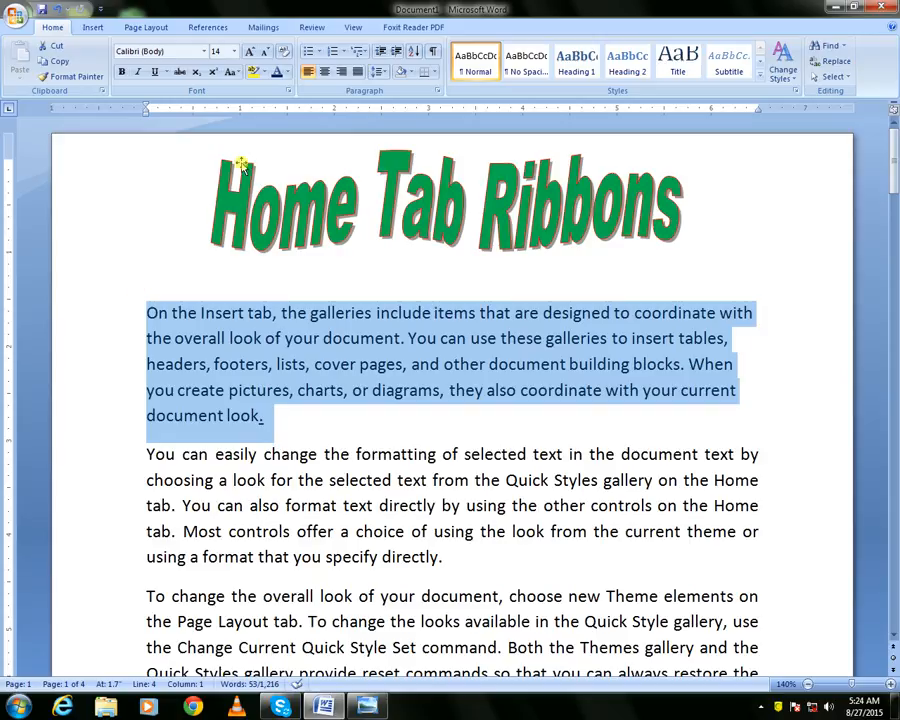
click(287, 74)
click(287, 74)
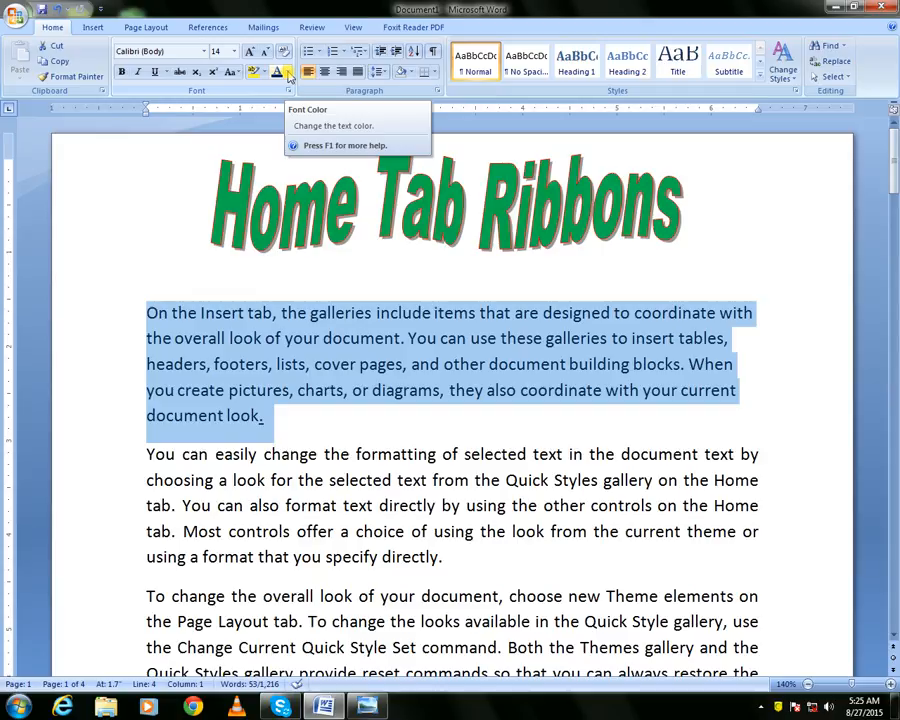
click(287, 74)
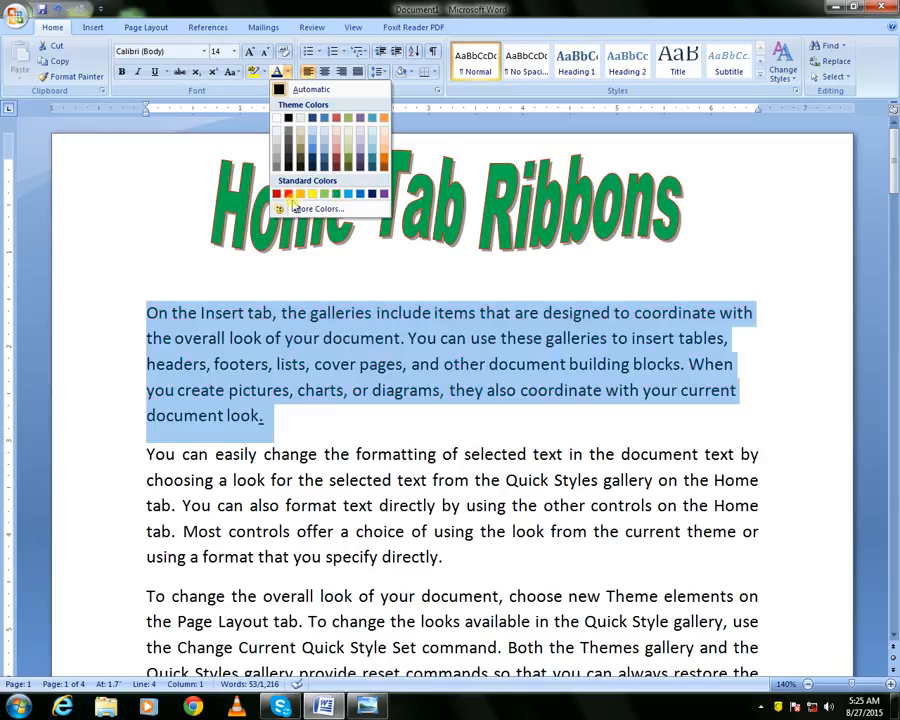
click(287, 194)
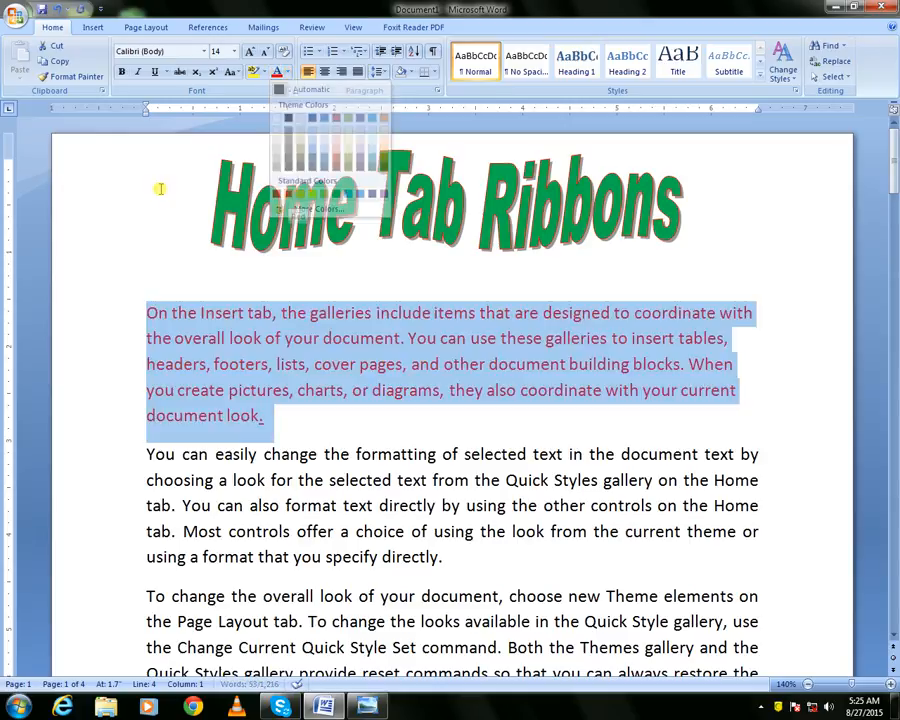
Reselect the first paragraph and apply a dark blue text highlight
click(120, 216)
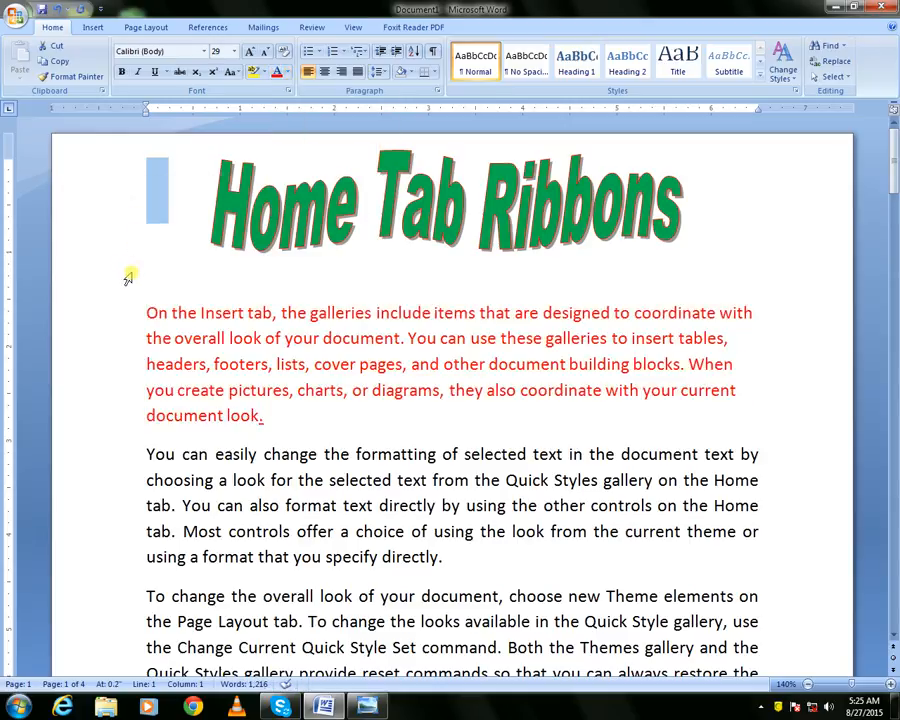
click(152, 311)
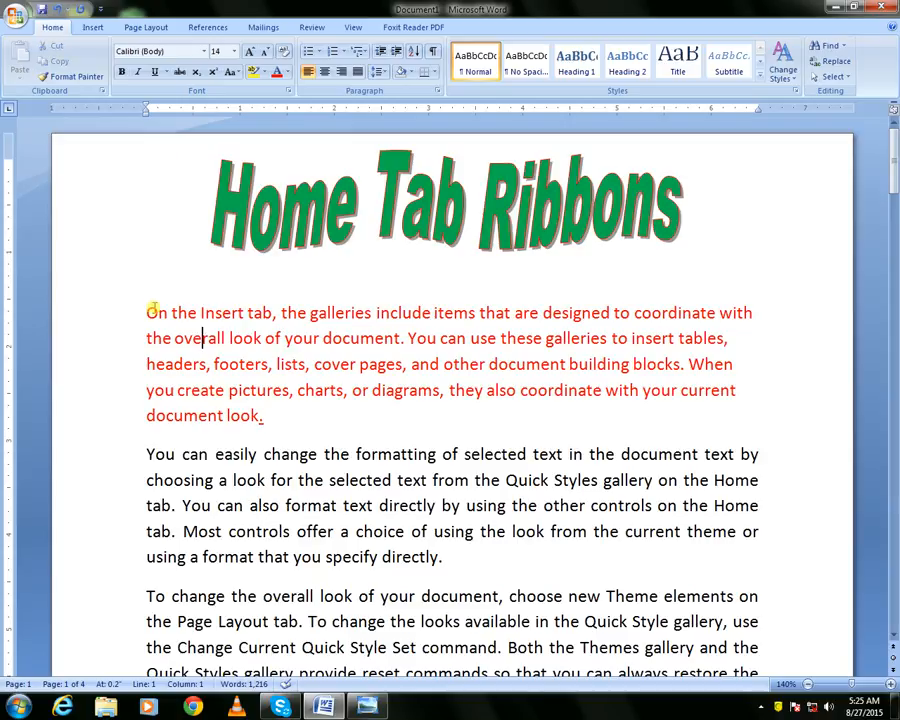
drag(143, 305, 291, 415)
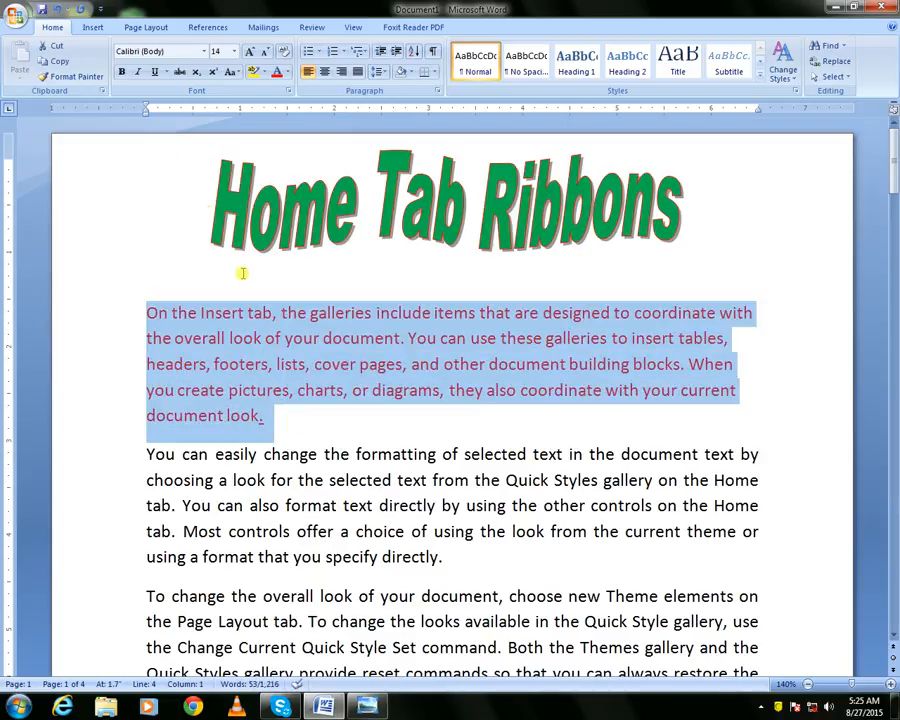
click(265, 75)
click(265, 75)
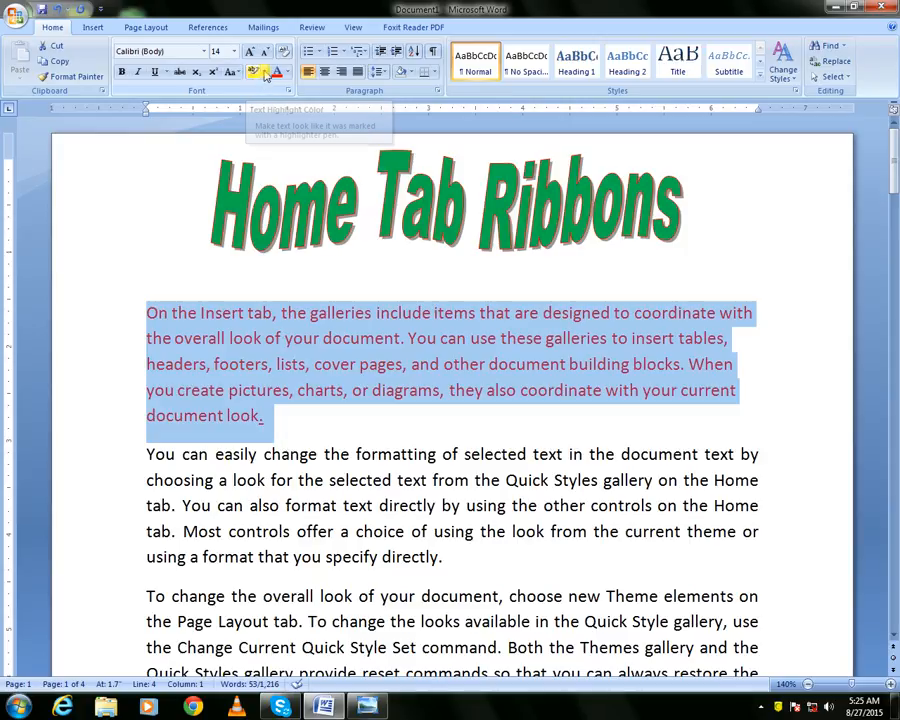
click(266, 76)
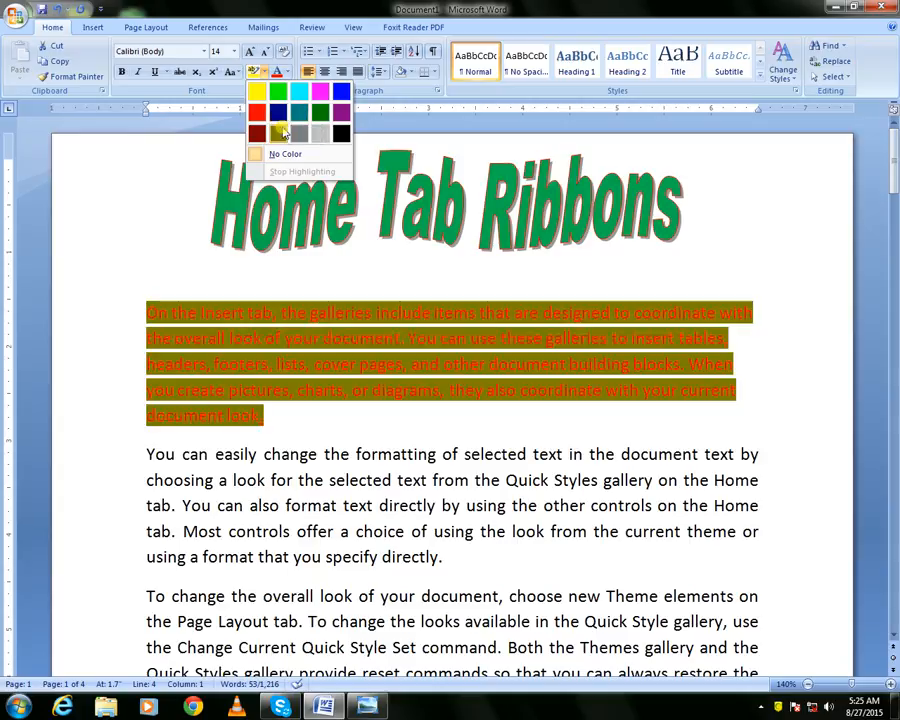
click(283, 113)
click(162, 248)
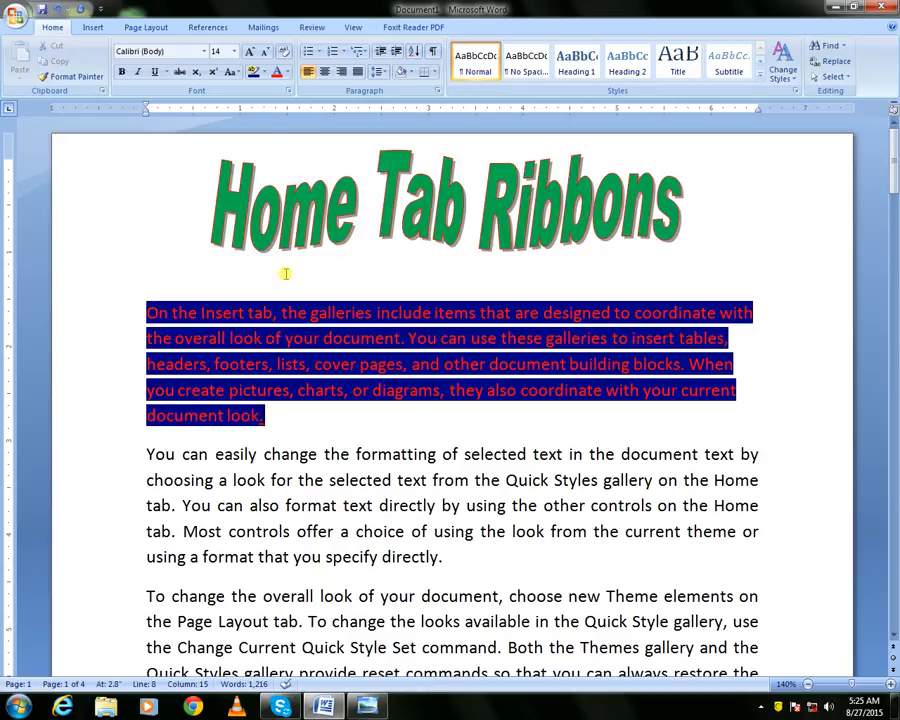
Reselect the paragraph and remove its highlight by choosing No Color
right_click(195, 312)
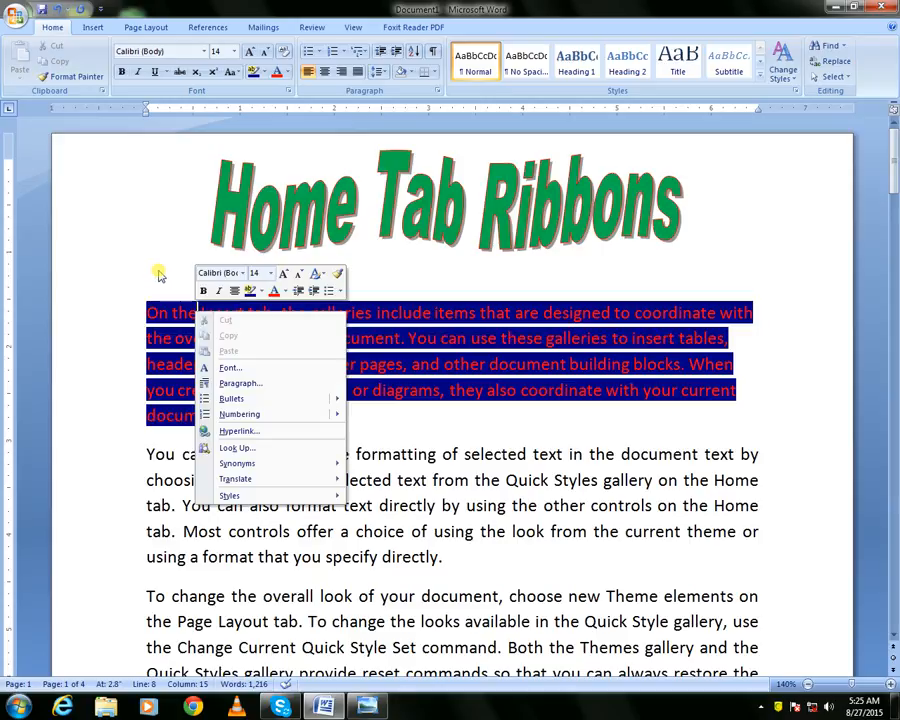
click(160, 270)
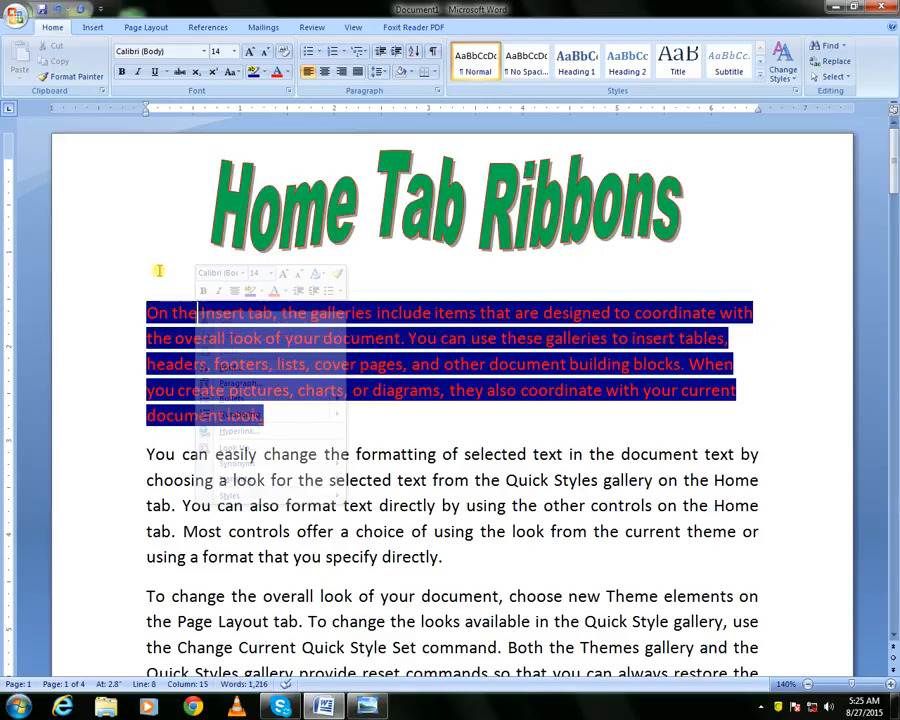
drag(145, 311, 257, 410)
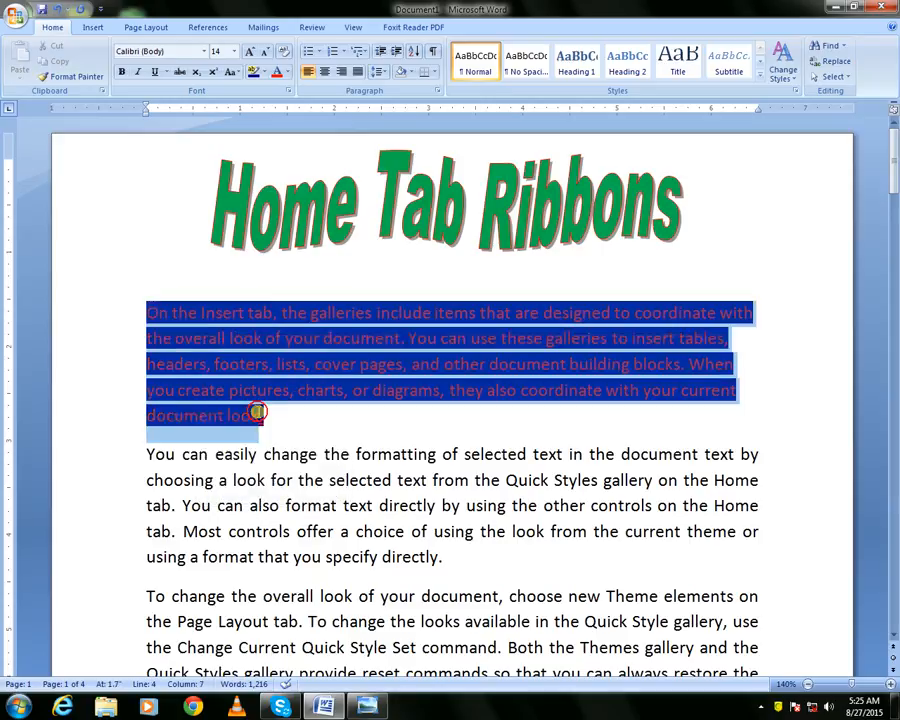
click(257, 412)
drag(155, 311, 267, 412)
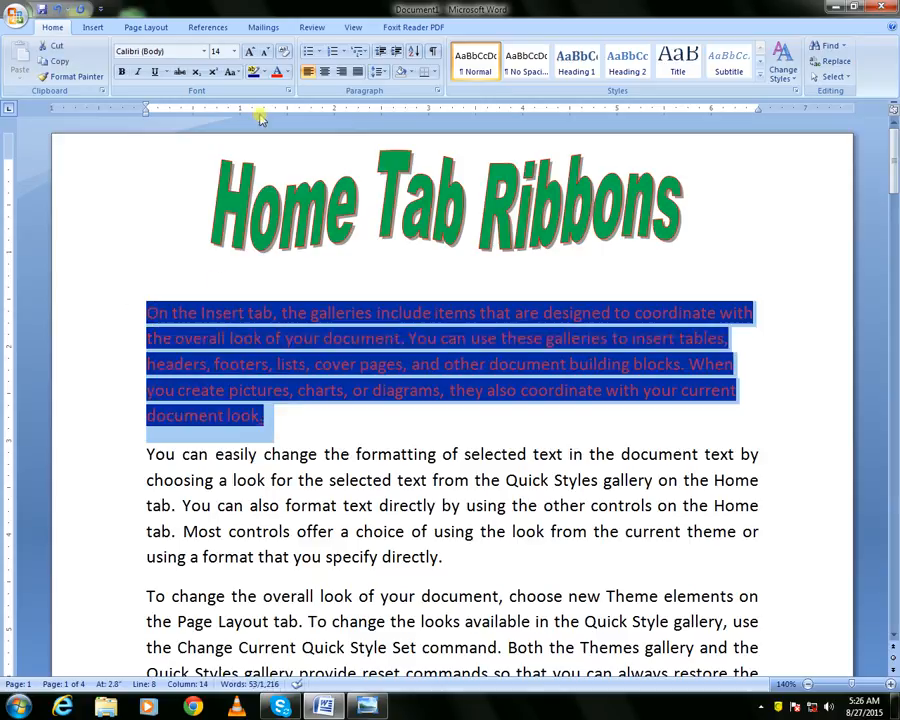
click(262, 75)
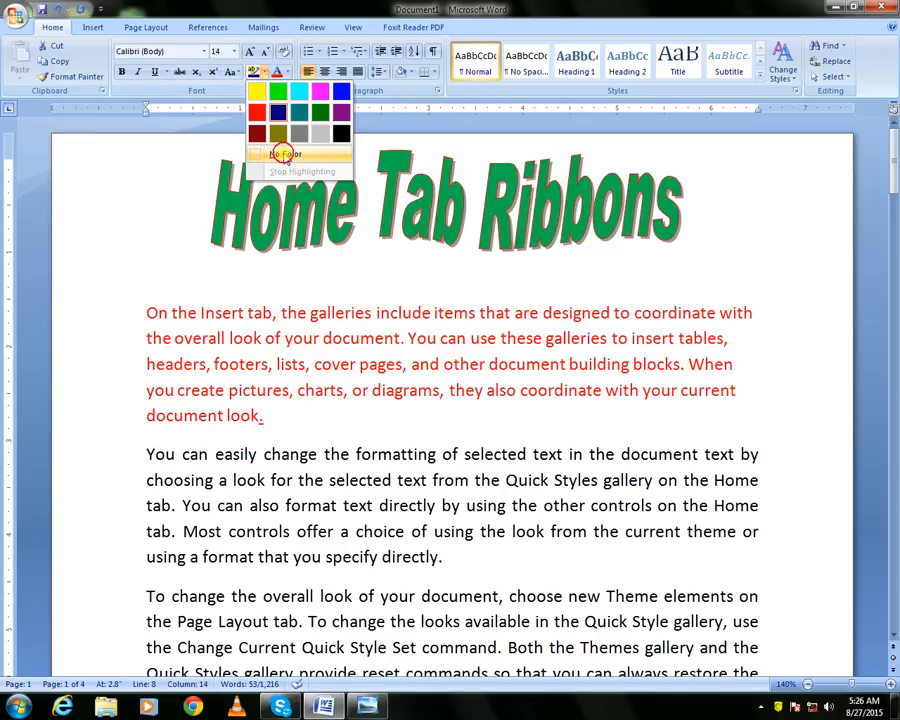
click(285, 155)
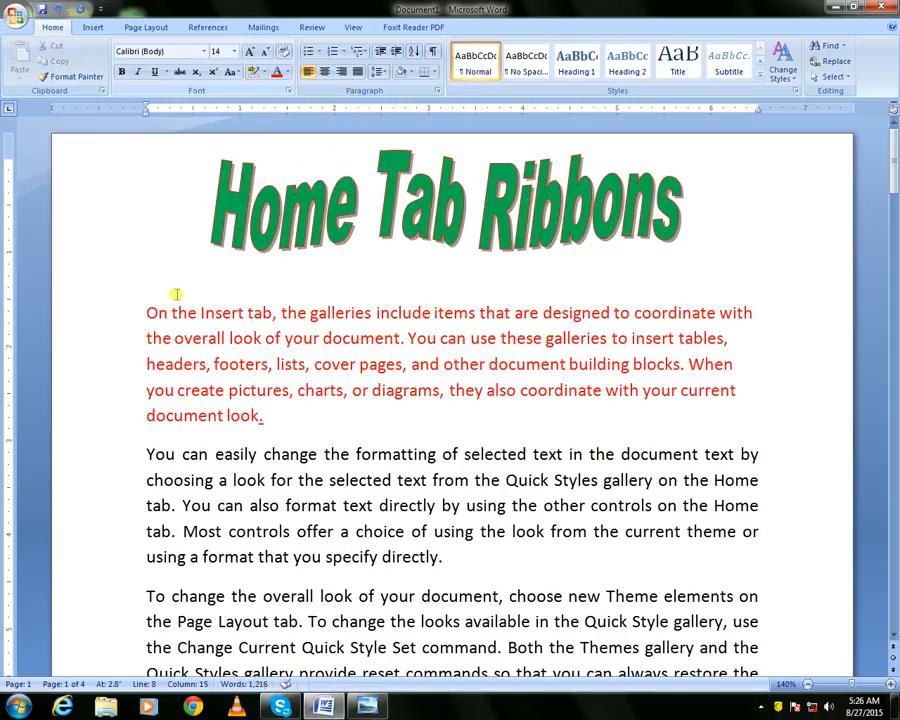
Reselect the paragraph and reset its font colour to Automatic
drag(145, 310, 262, 414)
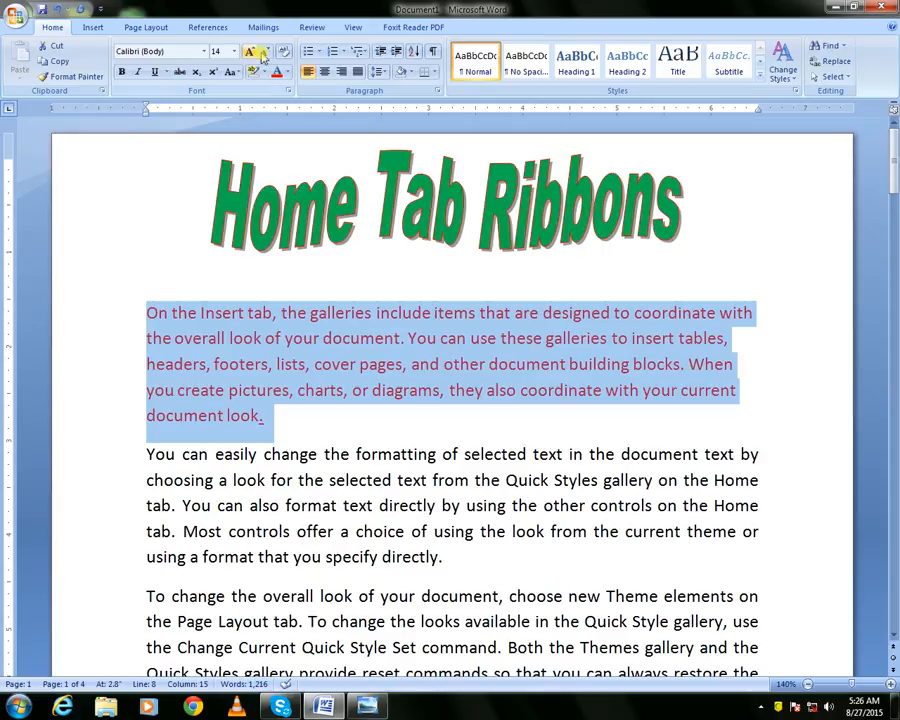
click(286, 72)
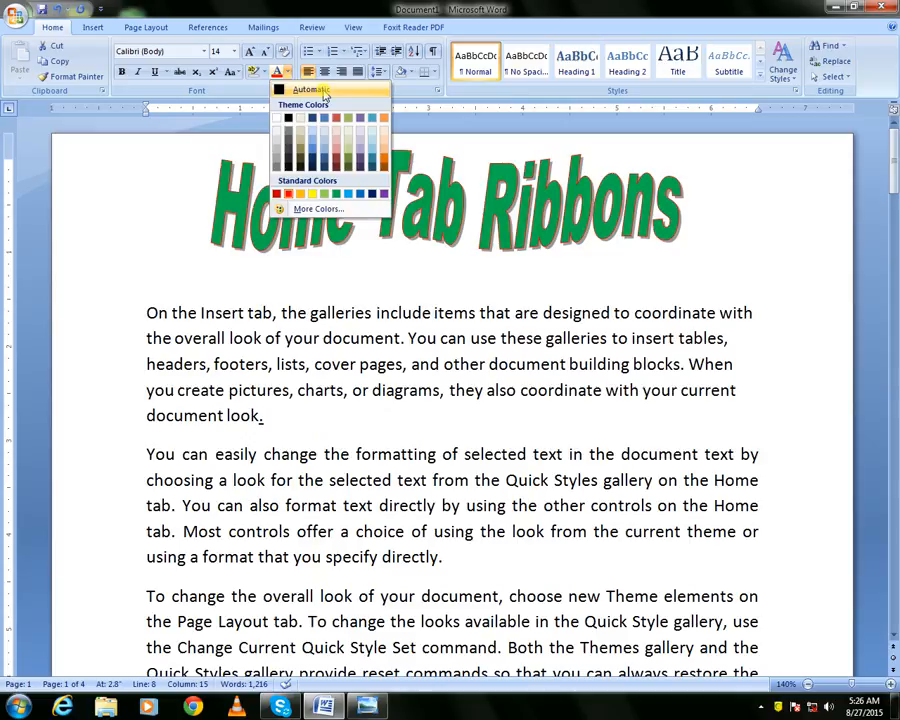
click(323, 92)
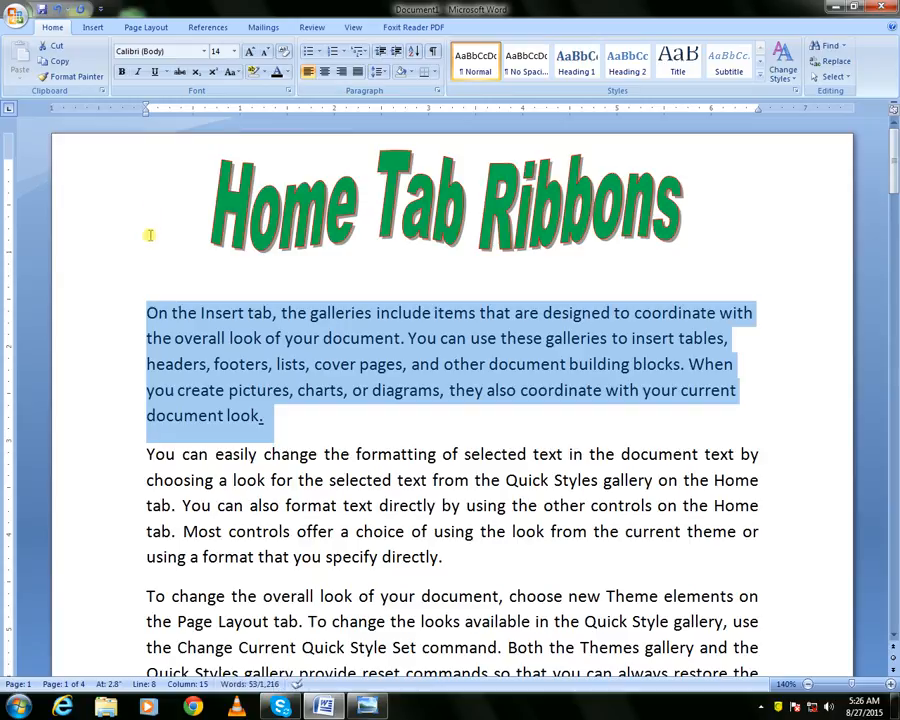
click(146, 232)
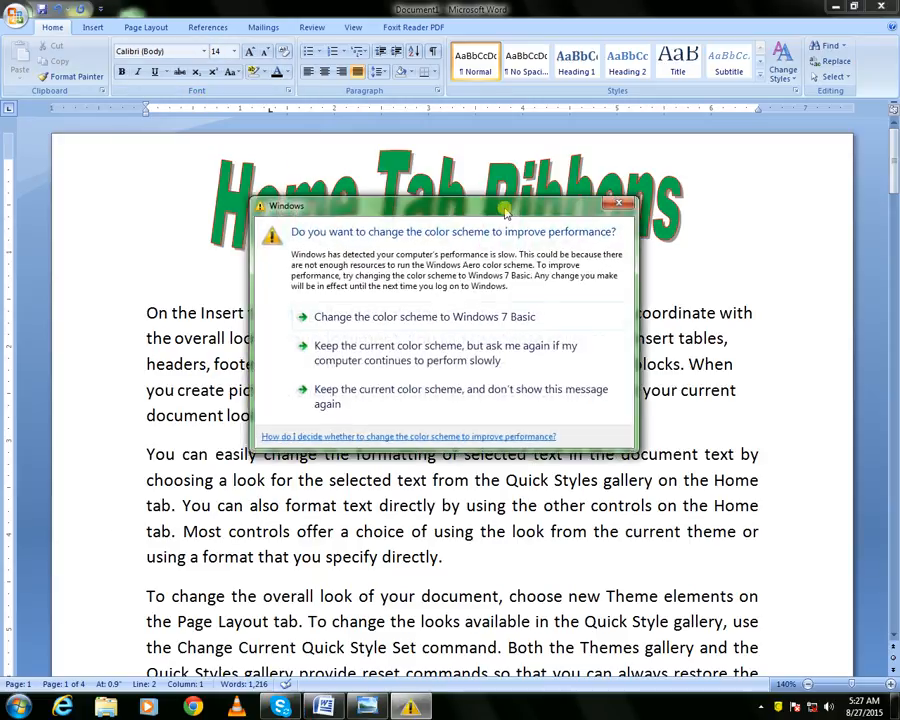
Open the font name list and close it without choosing a font
click(206, 54)
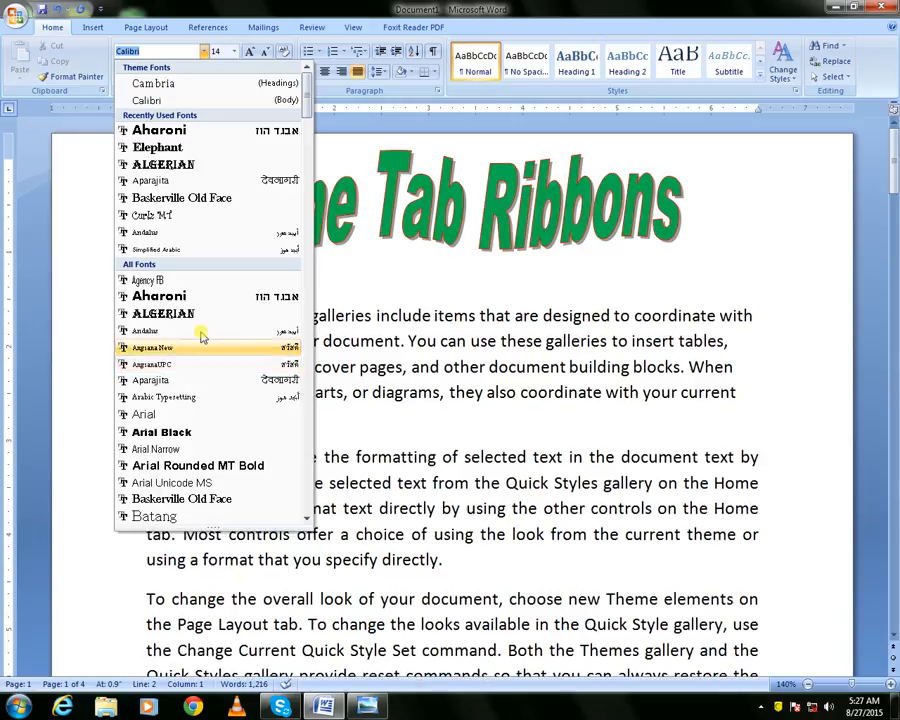
click(86, 195)
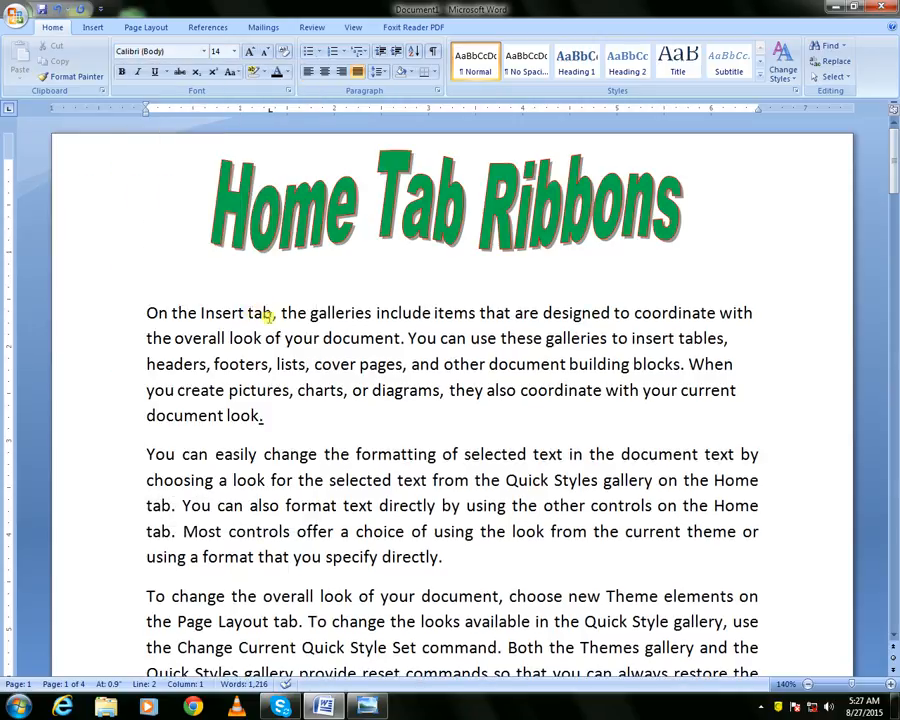